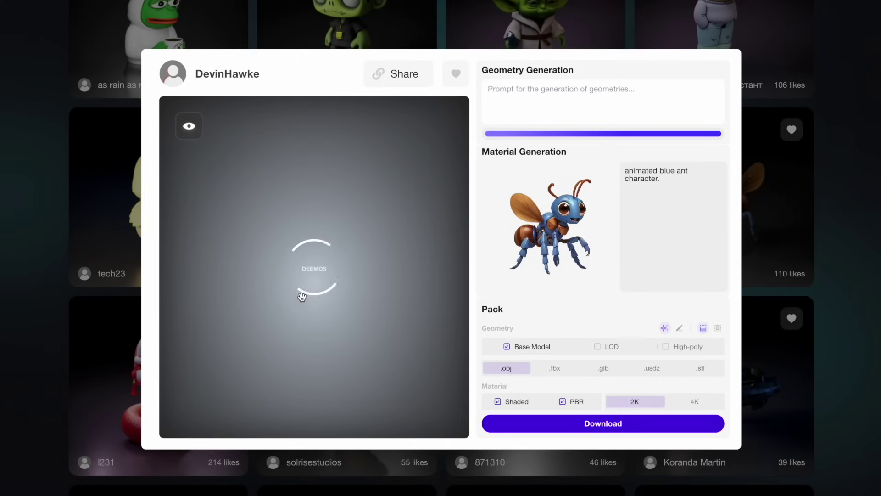
# Rotate the ant, snake and staff-wielding reptilian models from the Featured gallery to inspect them
pyautogui.moveTo(321, 280); pyautogui.dragTo(395, 286)
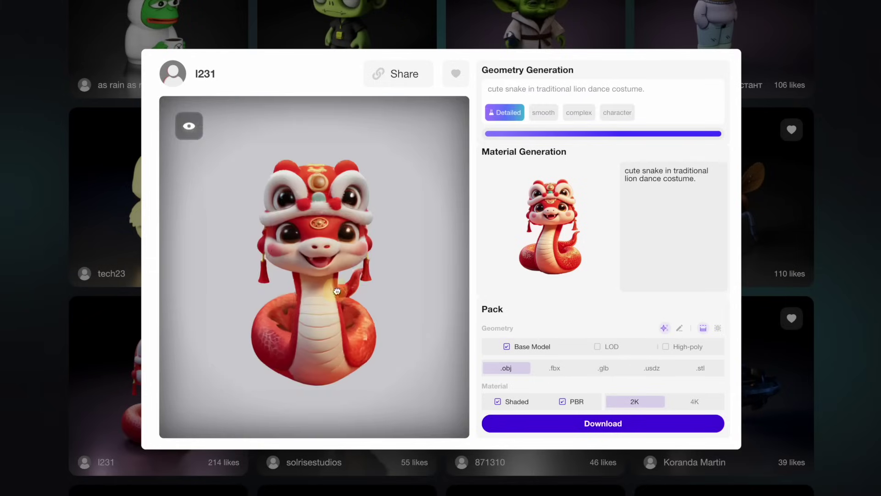
pyautogui.moveTo(315, 283); pyautogui.dragTo(437, 289)
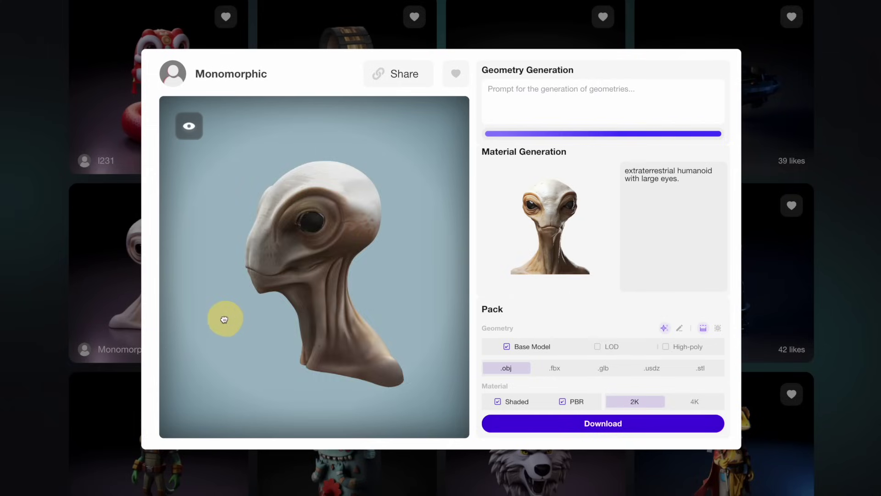
pyautogui.moveTo(223, 317); pyautogui.dragTo(330, 307)
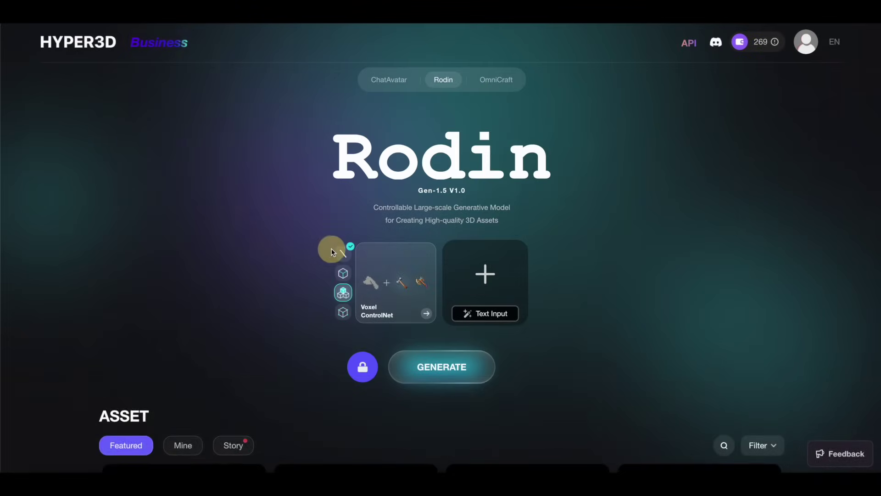
# Preview the Bounding Box, Voxel and Point Cloud ControlNet modes beside the upload card
pyautogui.click(343, 253)
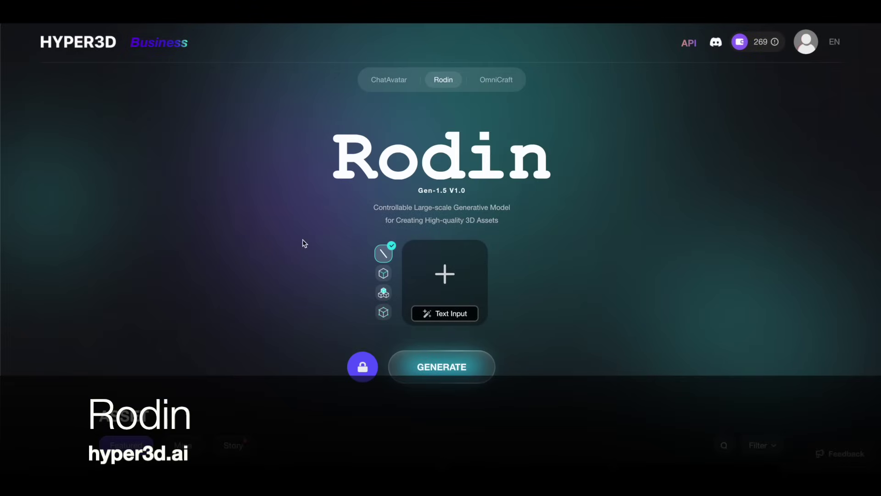
pyautogui.click(384, 273)
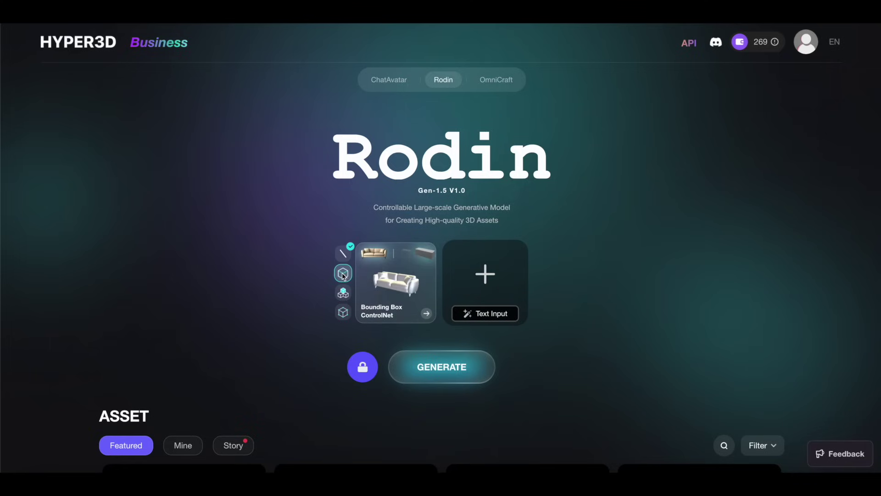
pyautogui.click(343, 294)
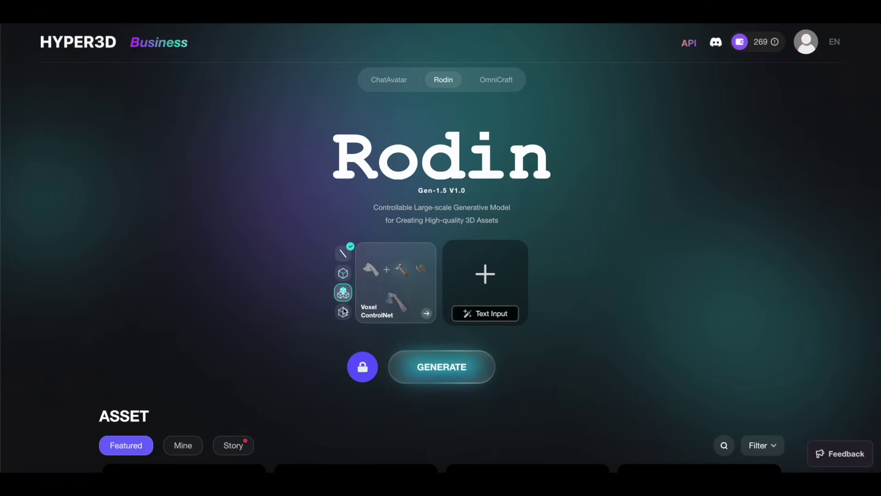
pyautogui.click(344, 313)
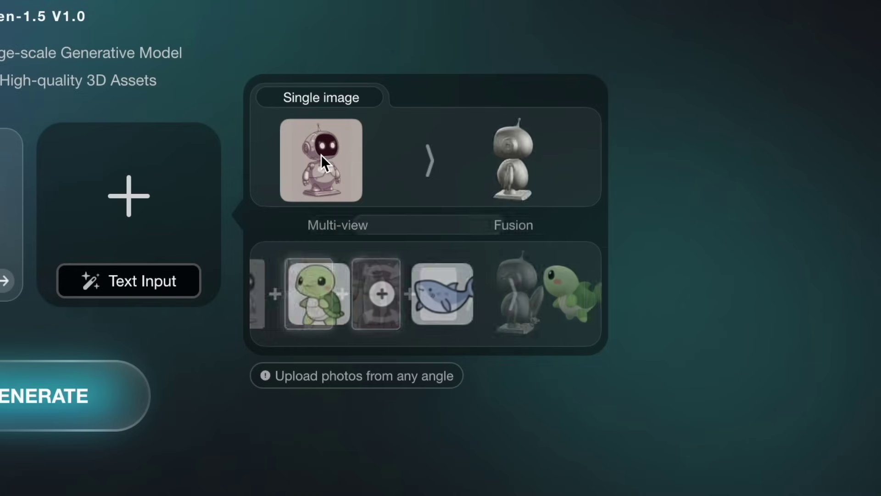
# View the Multi-view and Fusion example uploads in the image guide
pyautogui.click(303, 225)
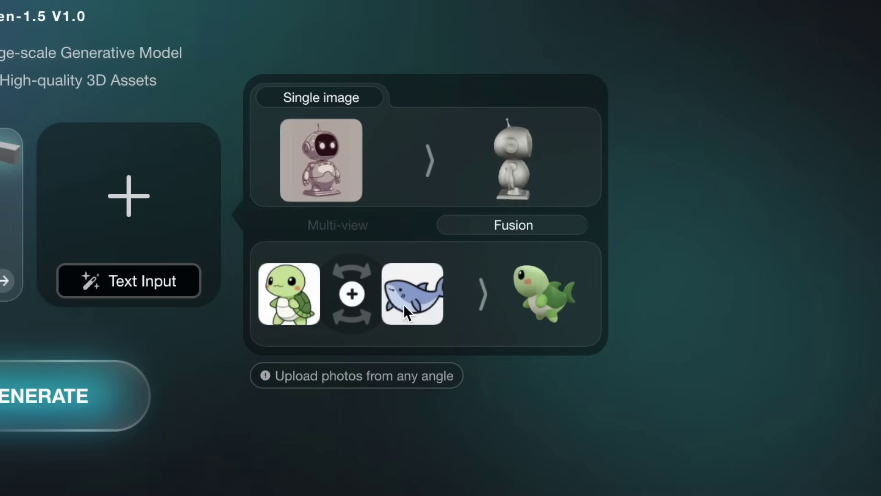
pyautogui.click(500, 226)
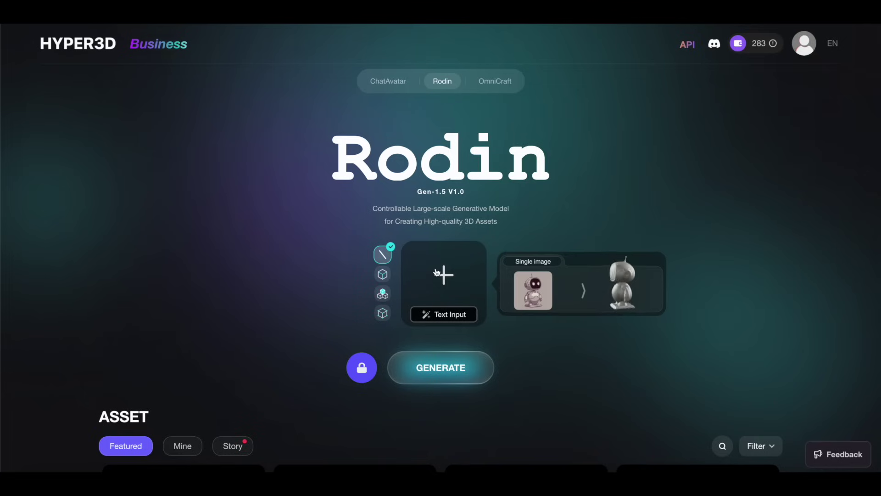
# Find the ape-with-sunglasses PNG in Photos, Quick Look it, and load it as Rodin's input image
pyautogui.click(124, 195)
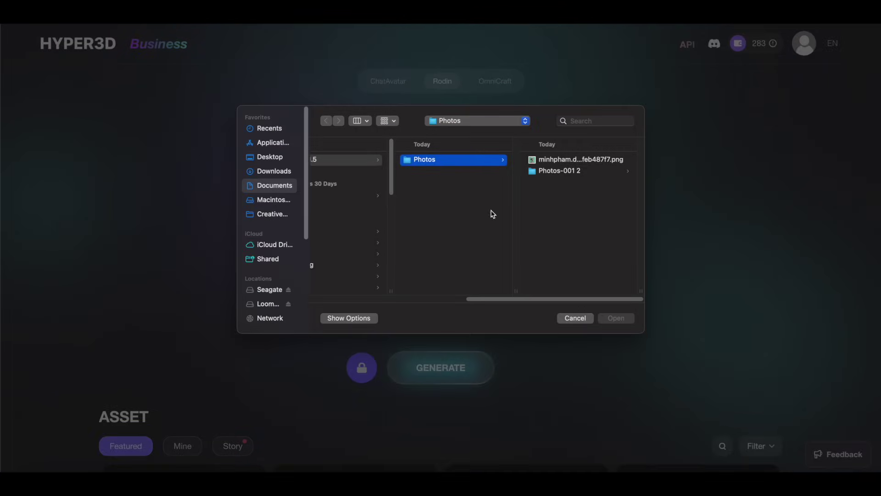
pyautogui.click(553, 160)
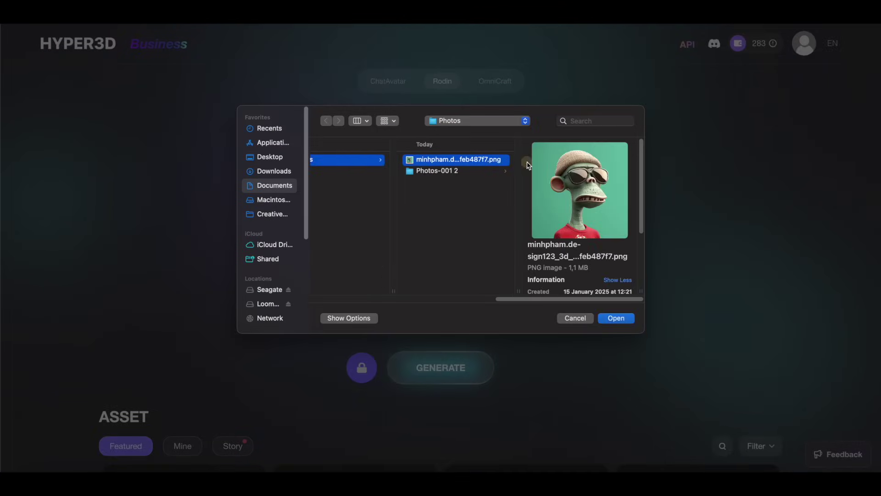
pyautogui.rightClick(501, 164)
pyautogui.click(521, 208)
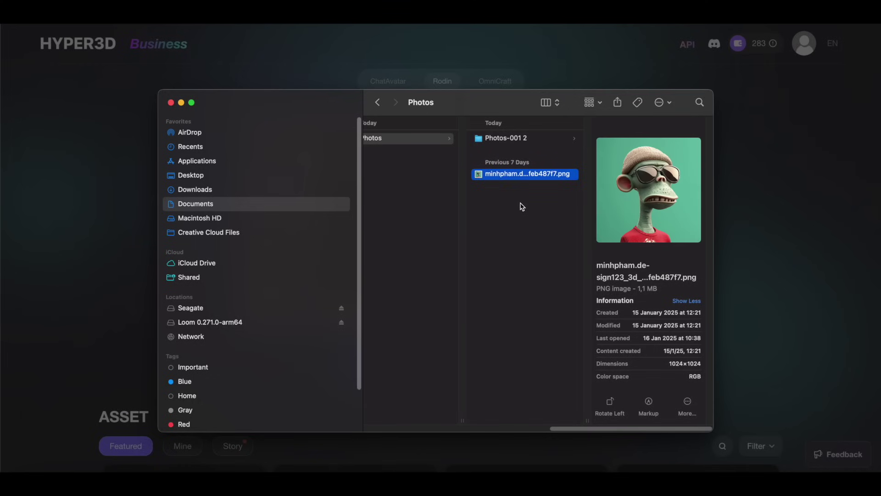
pyautogui.press('space')
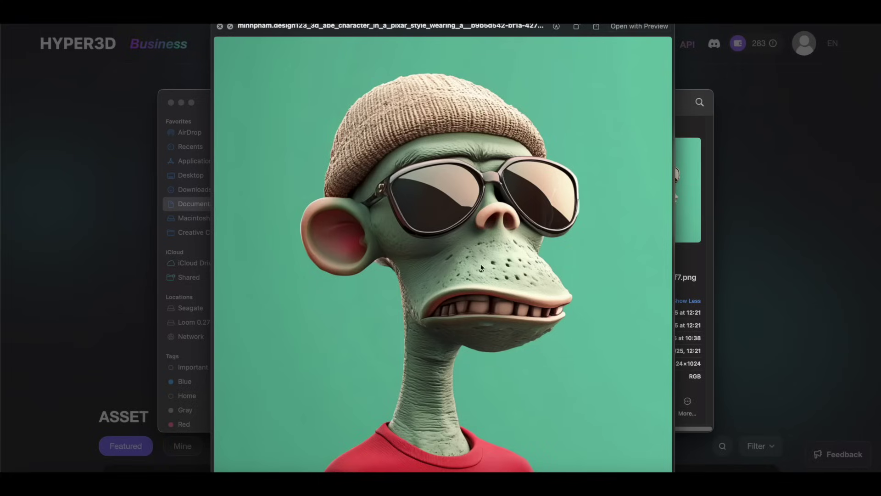
pyautogui.press('space')
pyautogui.doubleClick(461, 157)
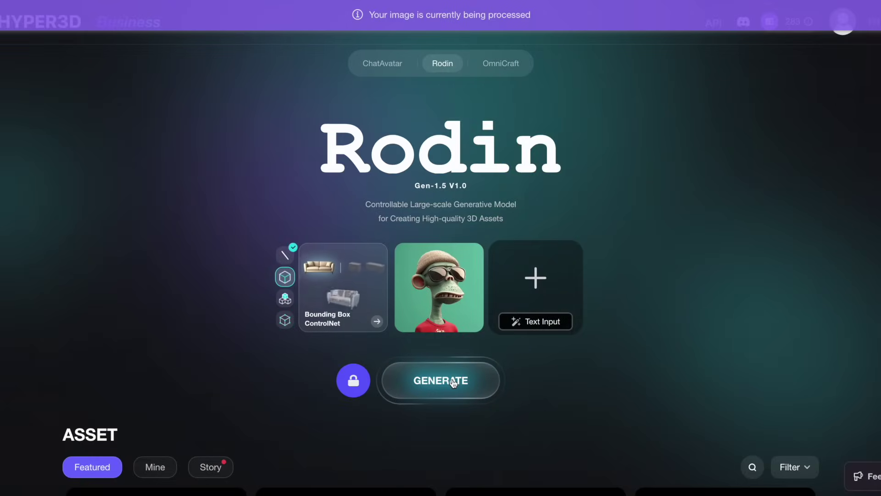
# Generate a 3D model using the full ape image rather than one detected object
pyautogui.click(453, 382)
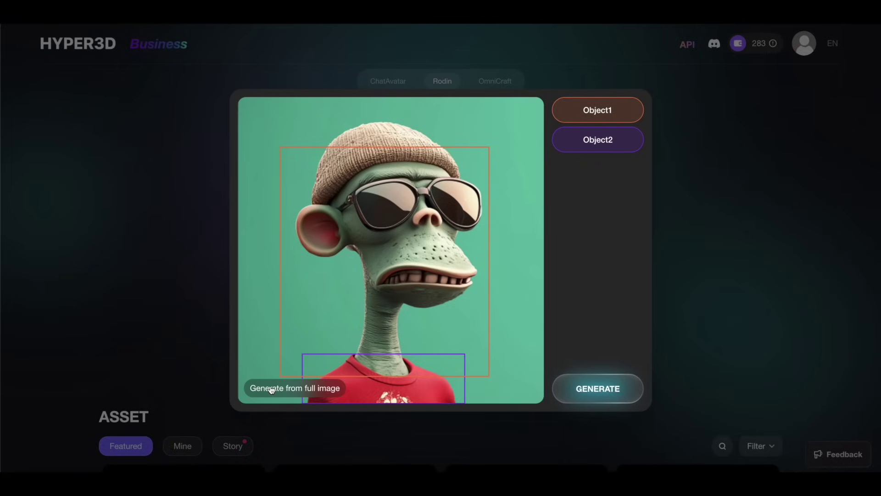
pyautogui.click(272, 388)
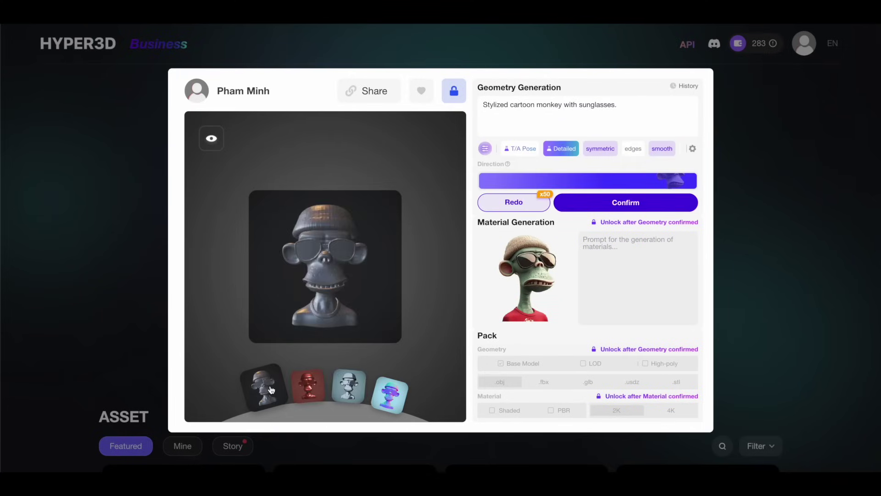
# Orbit the monkey bust and cycle through iridescent, grey cel-shaded, red and dark clay preview renders
pyautogui.moveTo(338, 276); pyautogui.dragTo(305, 289)
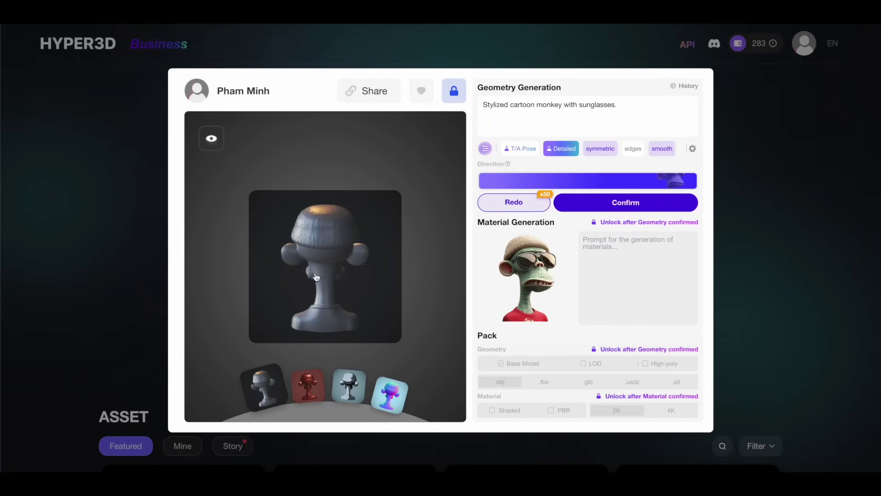
pyautogui.moveTo(337, 293); pyautogui.dragTo(370, 314)
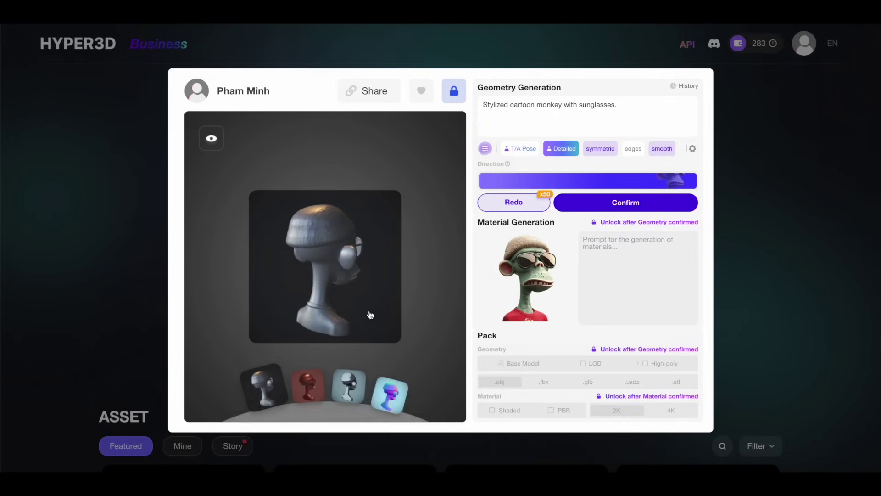
pyautogui.click(390, 393)
pyautogui.click(347, 385)
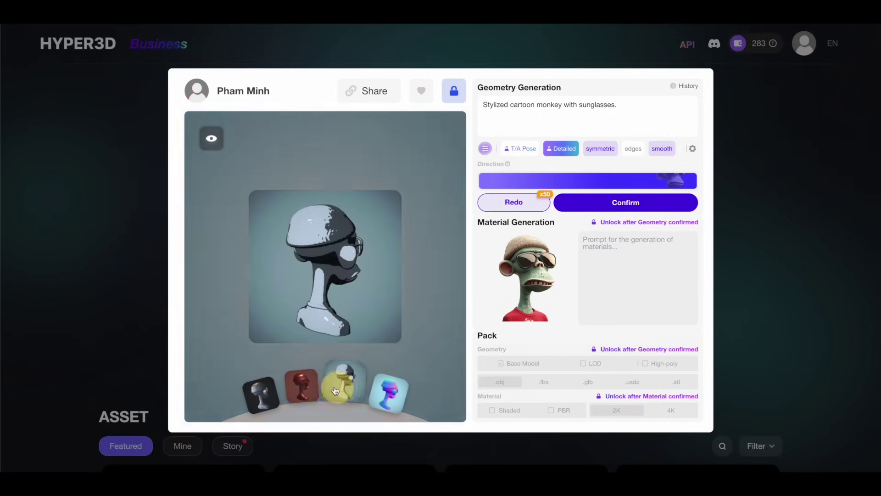
pyautogui.click(295, 391)
pyautogui.click(261, 389)
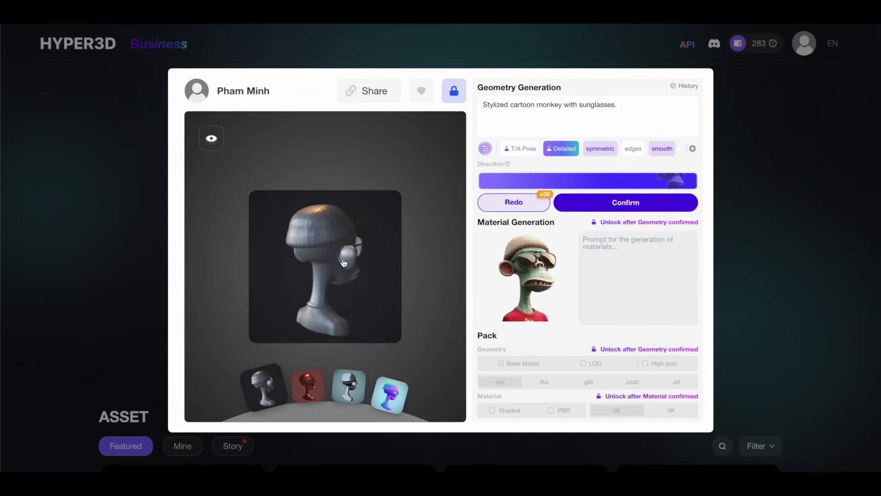
pyautogui.click(427, 252)
pyautogui.moveTo(426, 252); pyautogui.dragTo(350, 268)
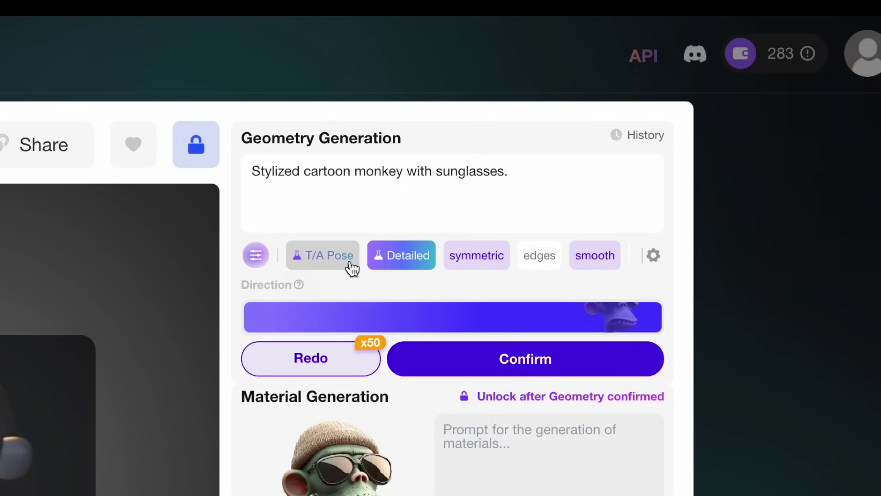
pyautogui.click(466, 264)
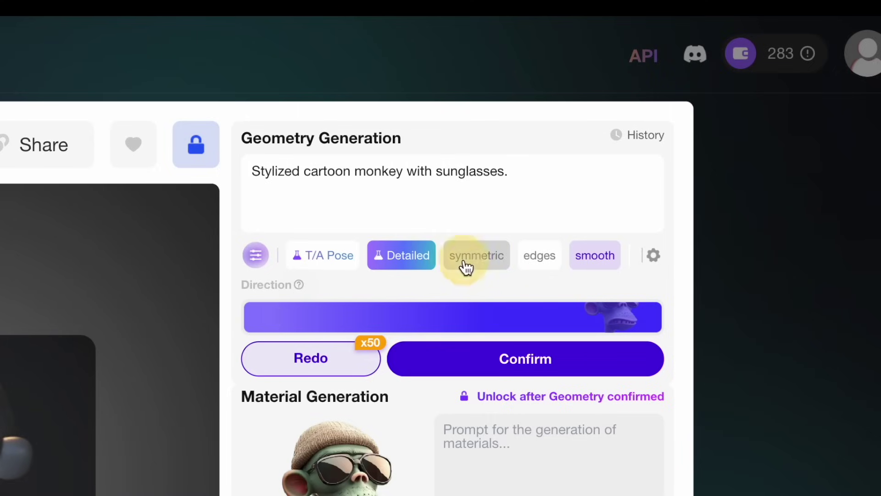
pyautogui.click(466, 266)
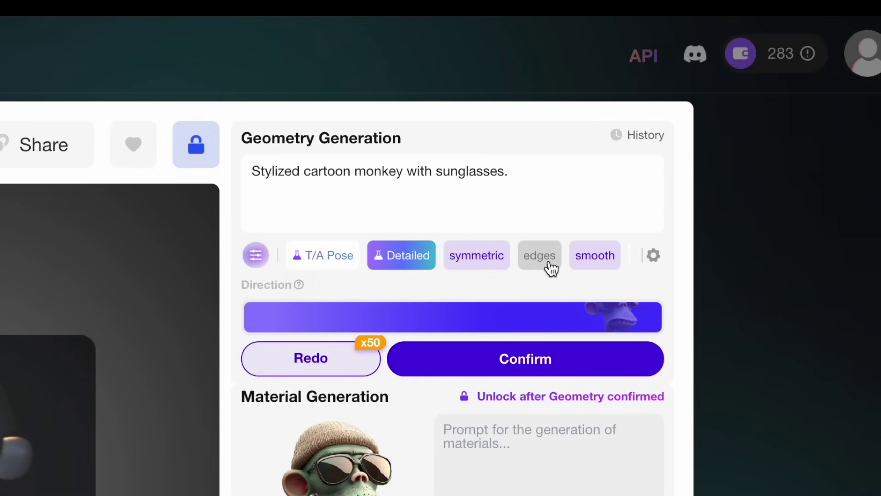
pyautogui.hscroll(3, 551, 266)
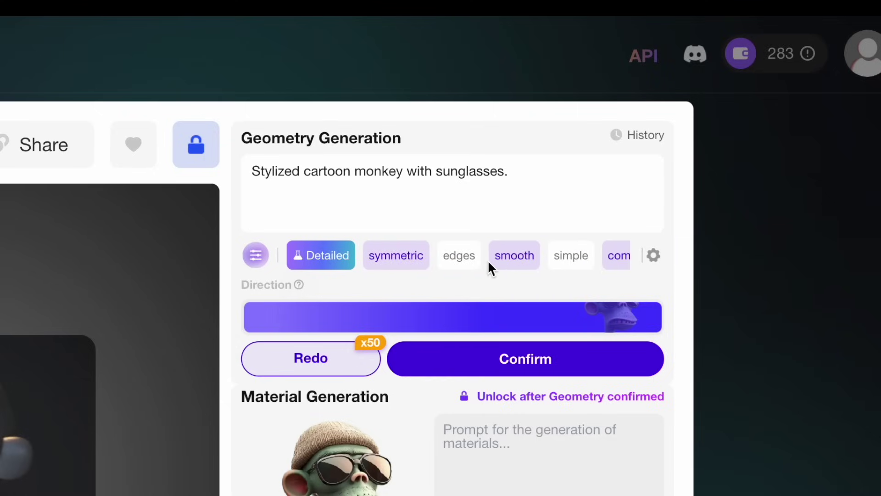
pyautogui.hscroll(3, 489, 262)
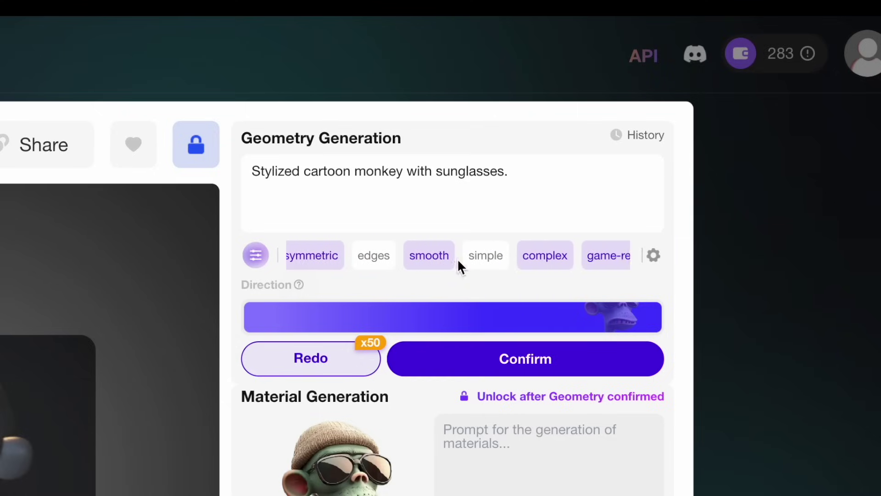
pyautogui.hscroll(3, 458, 261)
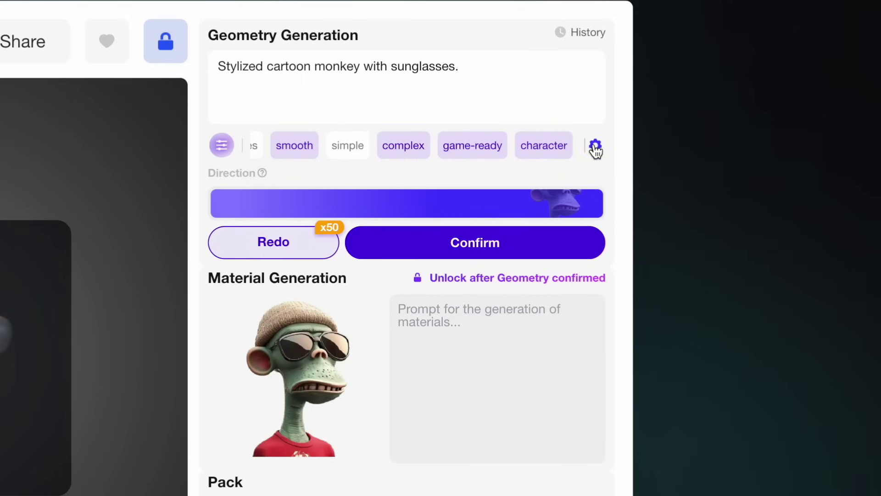
# Enable the advanced geometry options and set Cfg to 11.5 and Step to 86, seed -1
pyautogui.click(693, 149)
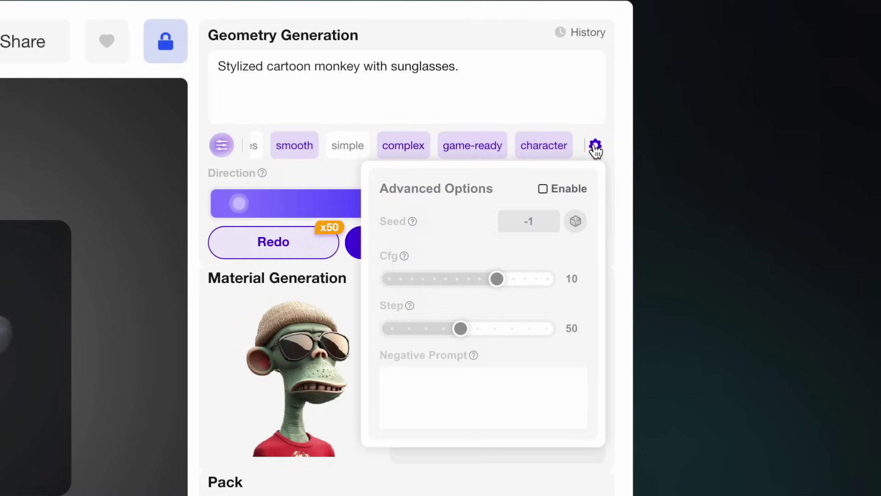
pyautogui.click(548, 194)
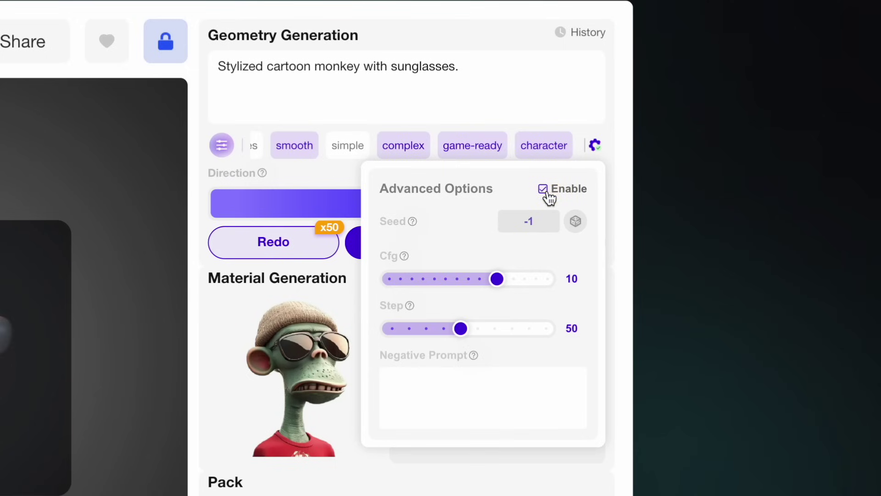
pyautogui.moveTo(414, 225)
pyautogui.moveTo(407, 255)
pyautogui.click(504, 283)
pyautogui.moveTo(507, 289); pyautogui.dragTo(517, 289)
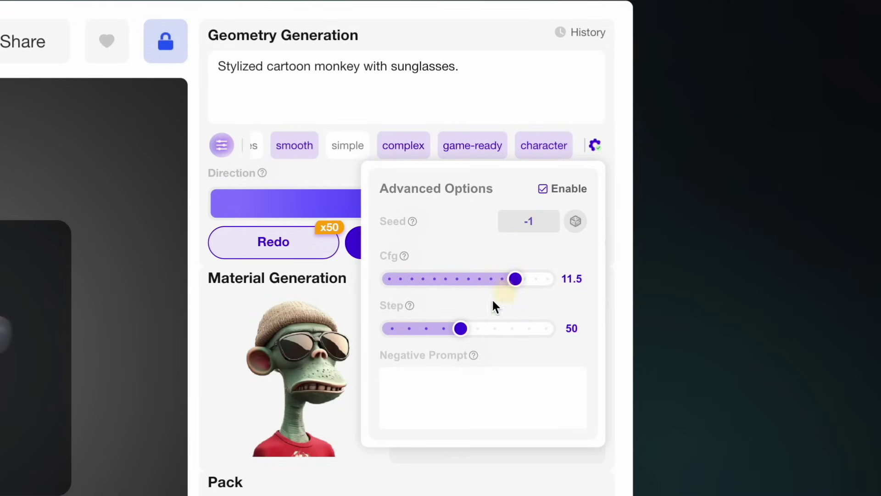
pyautogui.moveTo(410, 306)
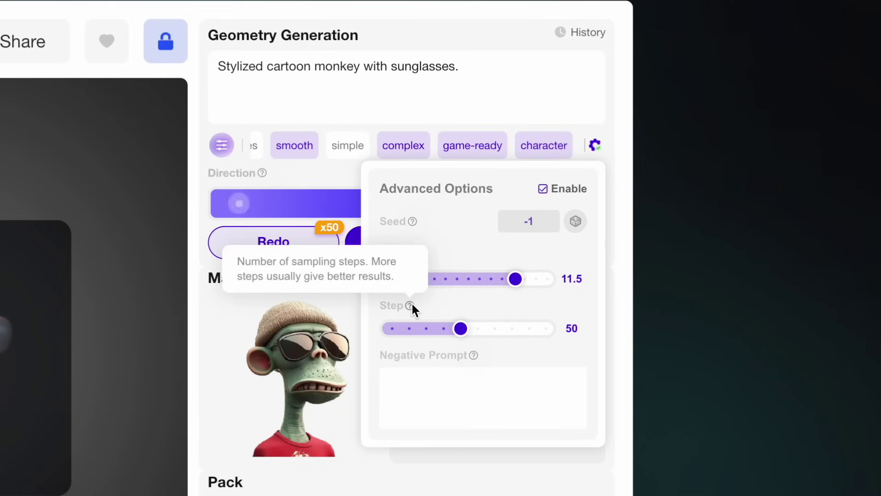
pyautogui.moveTo(461, 328); pyautogui.dragTo(528, 334)
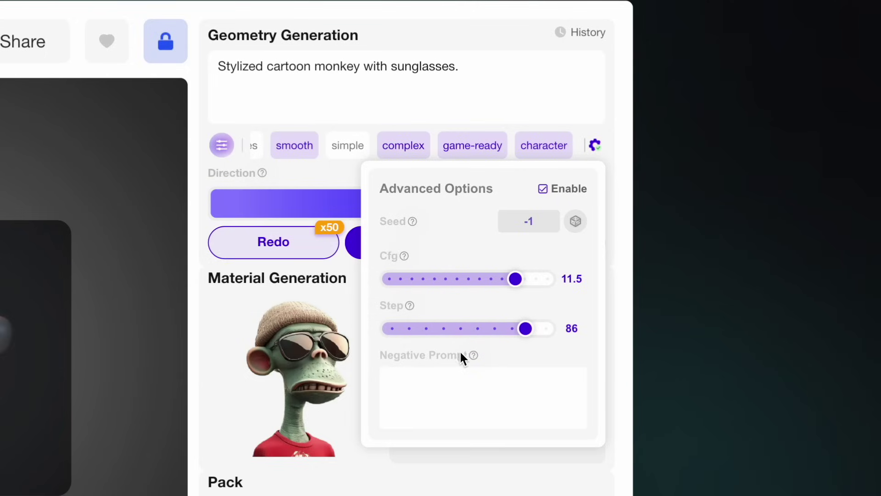
pyautogui.moveTo(475, 355)
# Move the image direction weight to its start, regenerate the geometry, and orbit the new bust
pyautogui.click(595, 146)
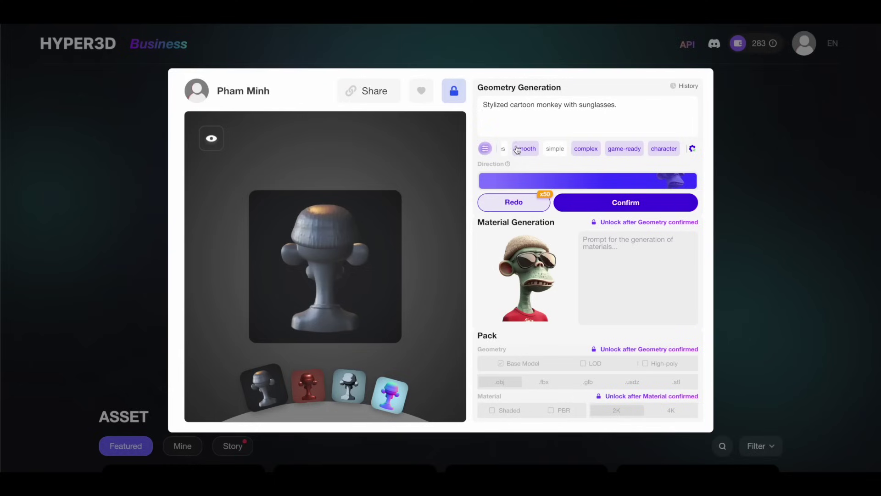
pyautogui.moveTo(337, 210)
pyautogui.moveTo(507, 165)
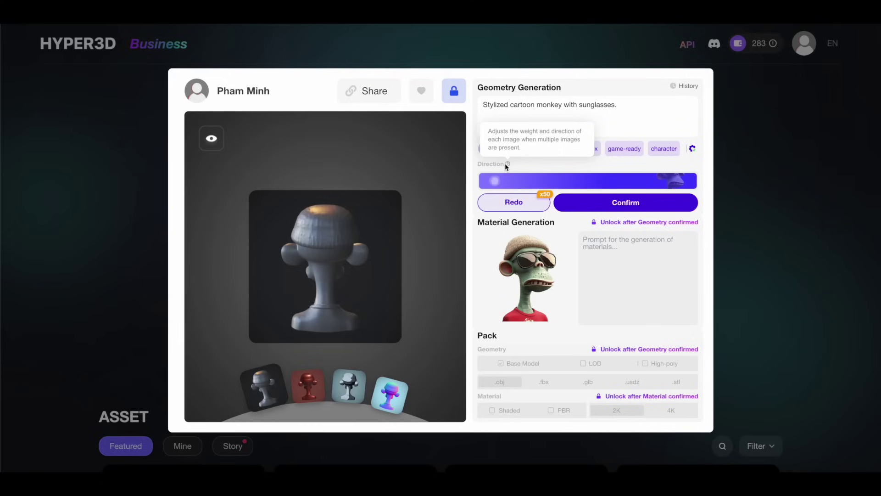
pyautogui.click(521, 206)
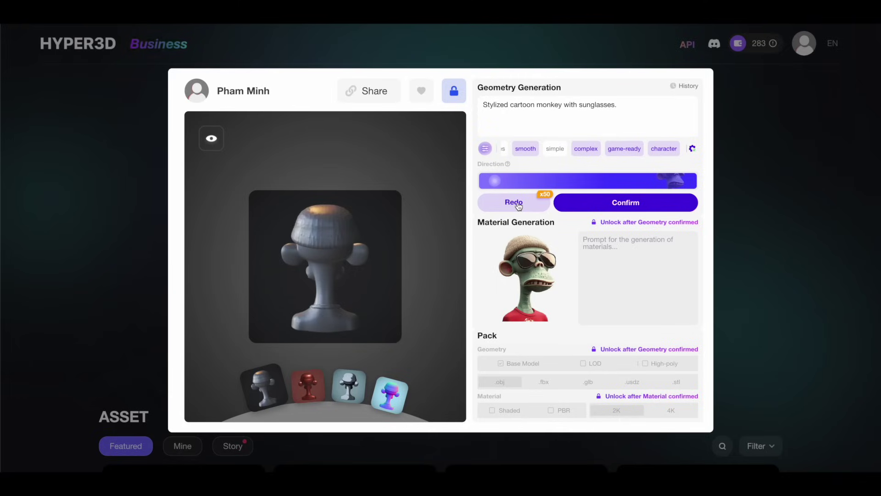
pyautogui.click(519, 204)
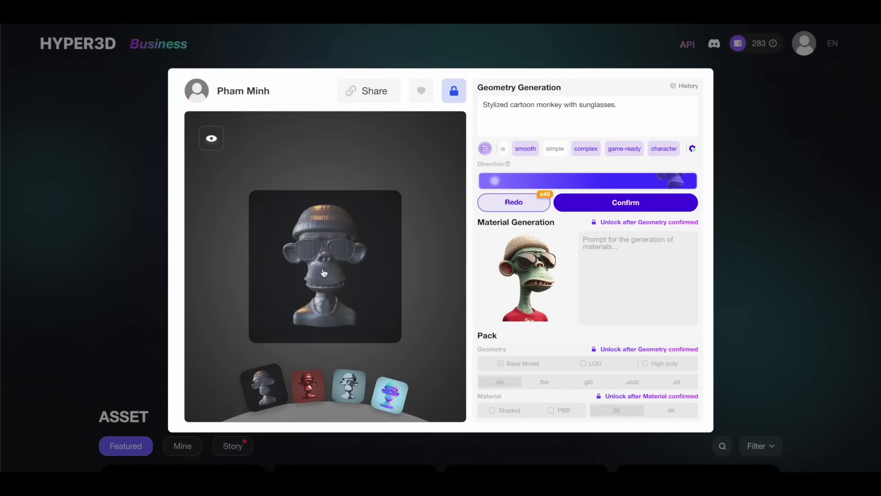
pyautogui.moveTo(325, 274); pyautogui.dragTo(320, 249)
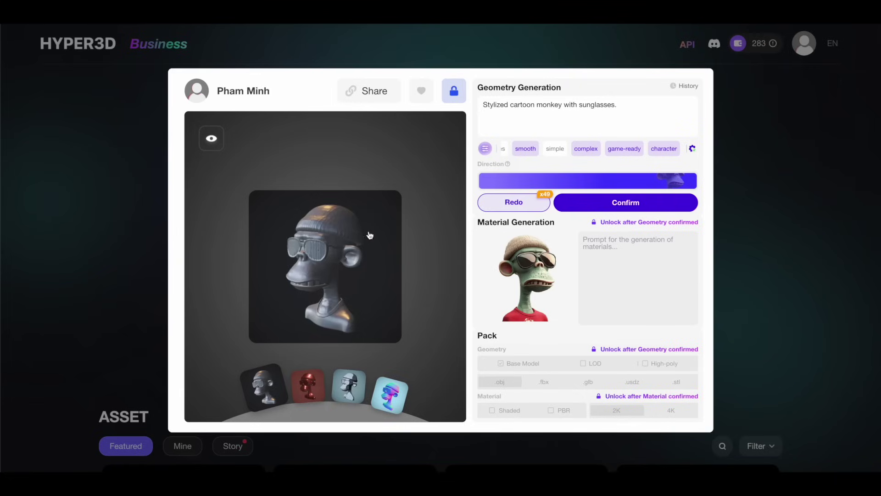
# Preview earlier versions from History and orbit the chosen bust to a three-quarter view
pyautogui.click(685, 87)
pyautogui.click(744, 120)
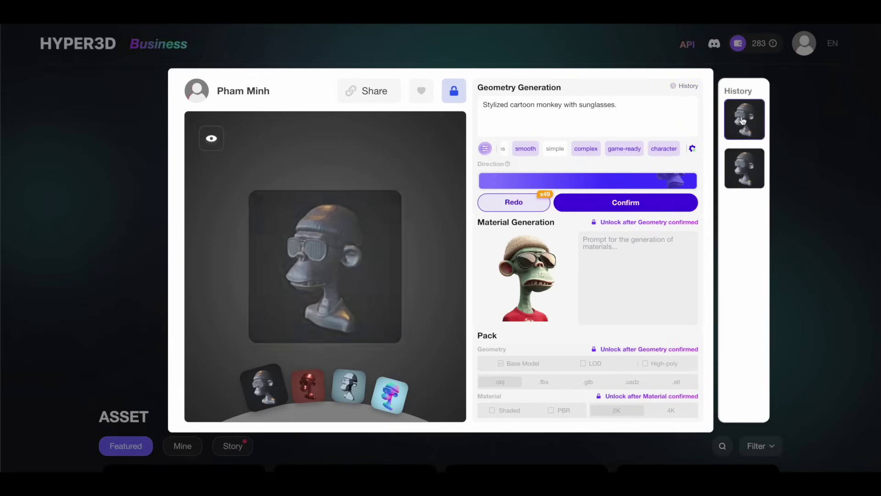
pyautogui.click(750, 165)
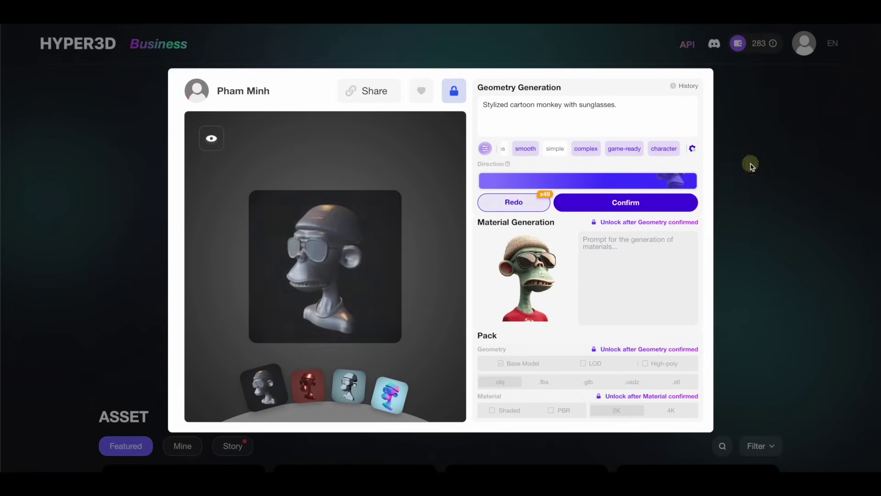
pyautogui.click(338, 253)
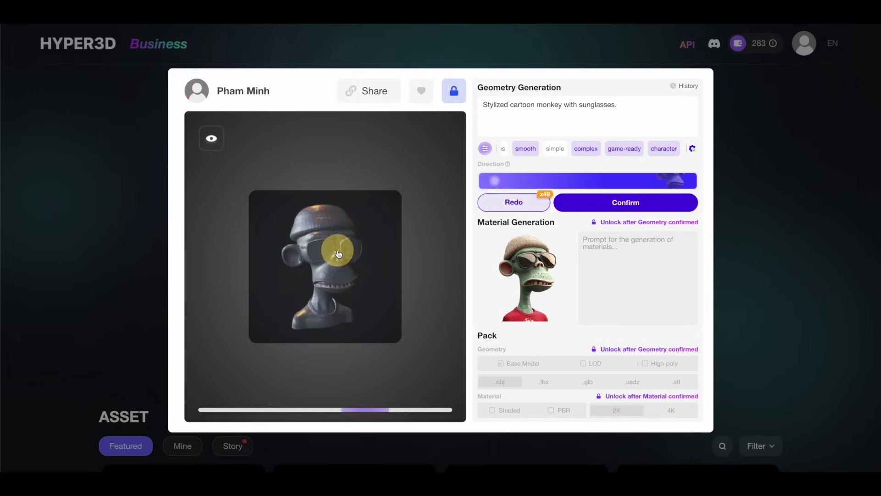
pyautogui.moveTo(338, 253); pyautogui.dragTo(451, 224)
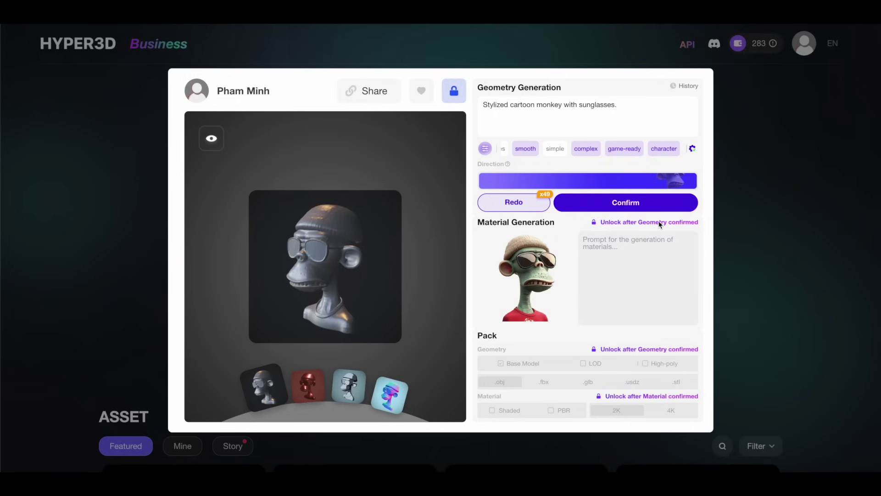
pyautogui.moveTo(640, 205)
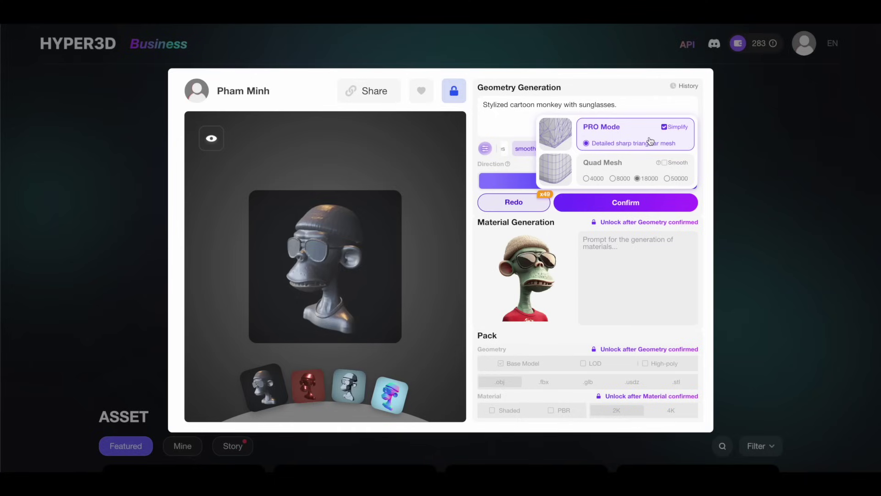
# Confirm the geometry as a PRO Mode detailed sharp triangular mesh and view its left profile
pyautogui.click(632, 210)
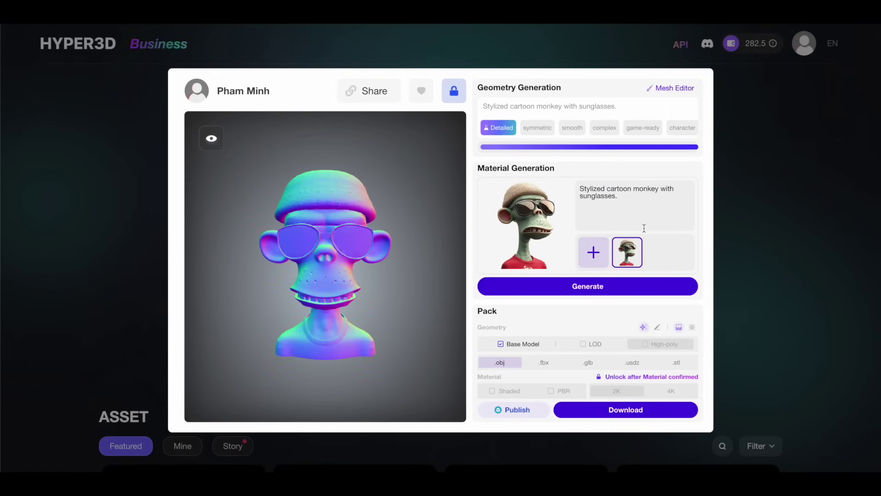
pyautogui.moveTo(344, 275); pyautogui.dragTo(309, 243)
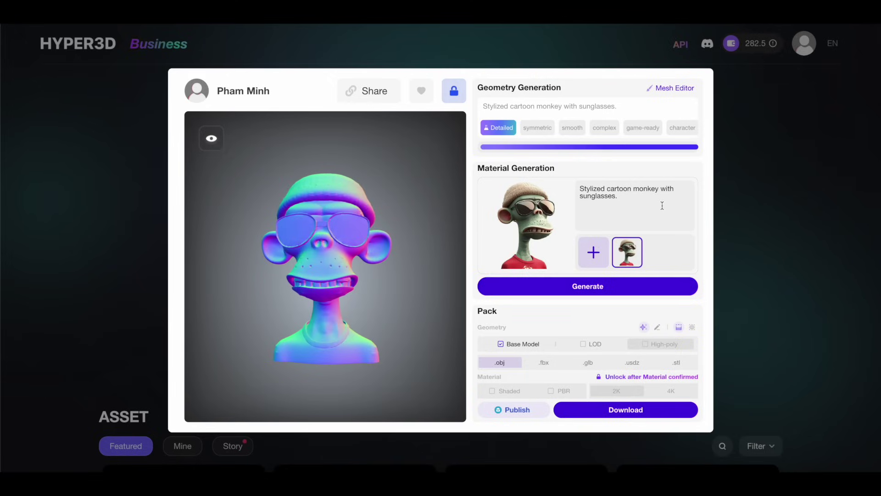
# Carve negative crease dents into the hat and ear with brush radius 62, then confirm the edits
pyautogui.click(678, 93)
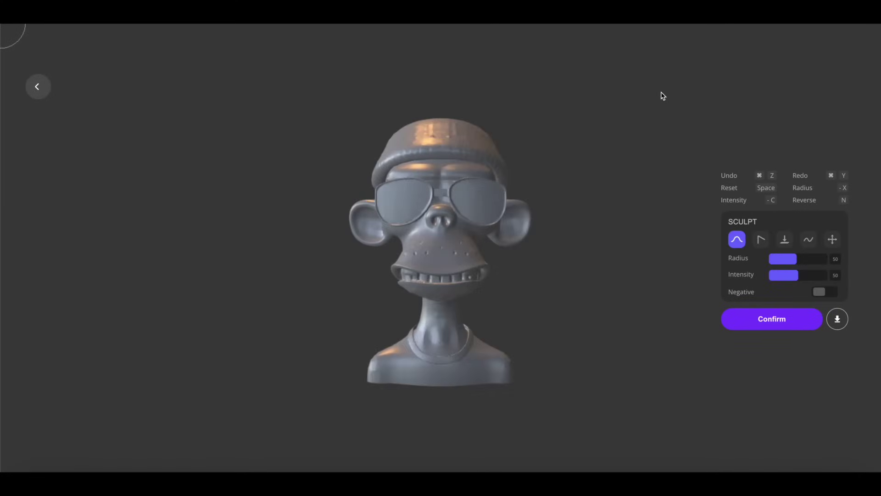
pyautogui.moveTo(508, 252)
pyautogui.mouseDown()
pyautogui.moveTo(586, 256)
pyautogui.moveTo(535, 276)
pyautogui.moveTo(604, 264)
pyautogui.mouseUp()
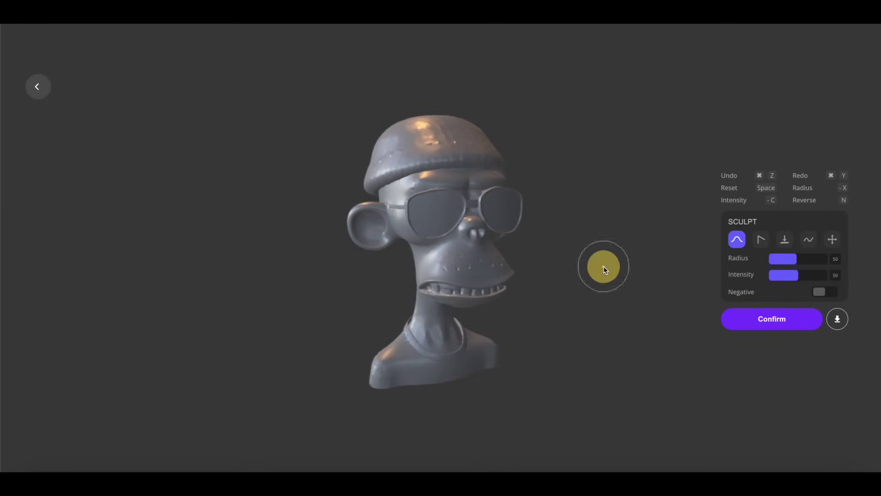
pyautogui.click(761, 239)
pyautogui.moveTo(454, 115); pyautogui.dragTo(436, 125)
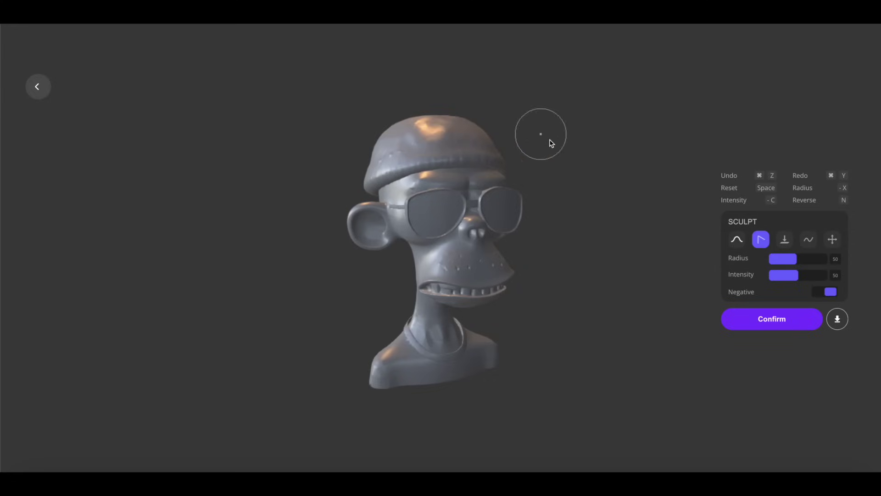
pyautogui.moveTo(795, 261); pyautogui.dragTo(804, 258)
pyautogui.moveTo(340, 219); pyautogui.dragTo(351, 226)
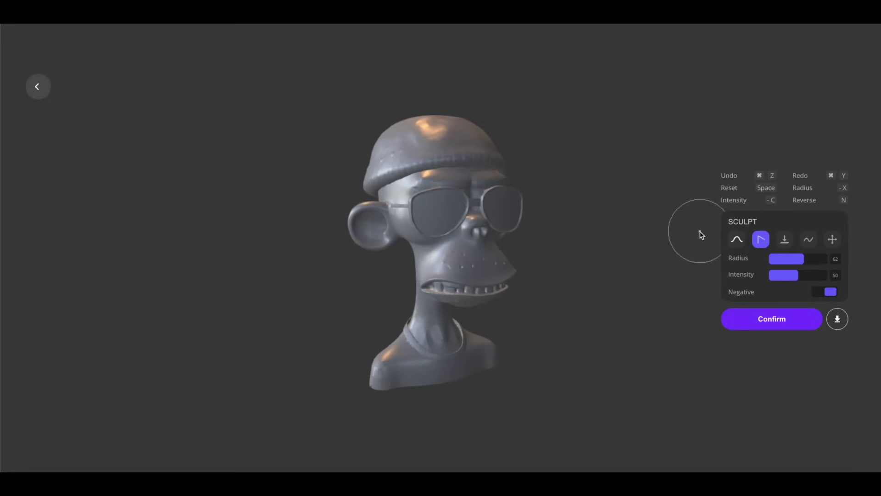
pyautogui.click(782, 320)
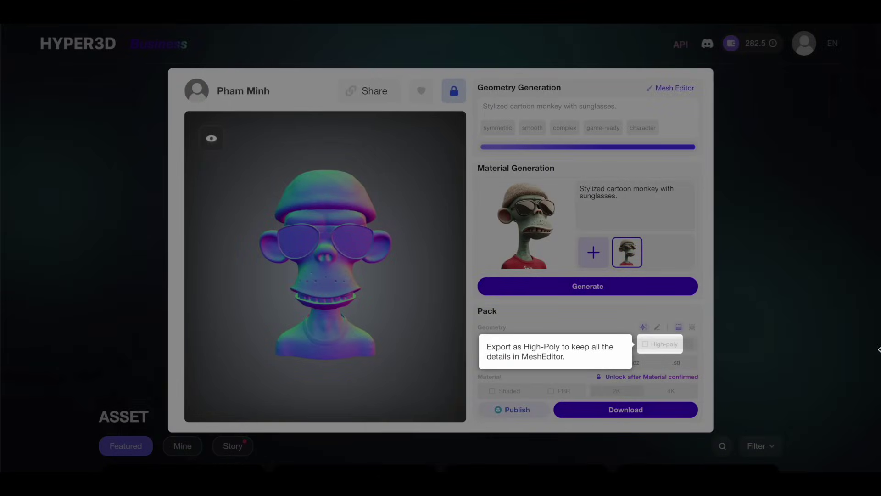
# Dismiss the tour and generate monkey textures with Reference Strength 0.9 and Face Restore on
pyautogui.click(351, 255)
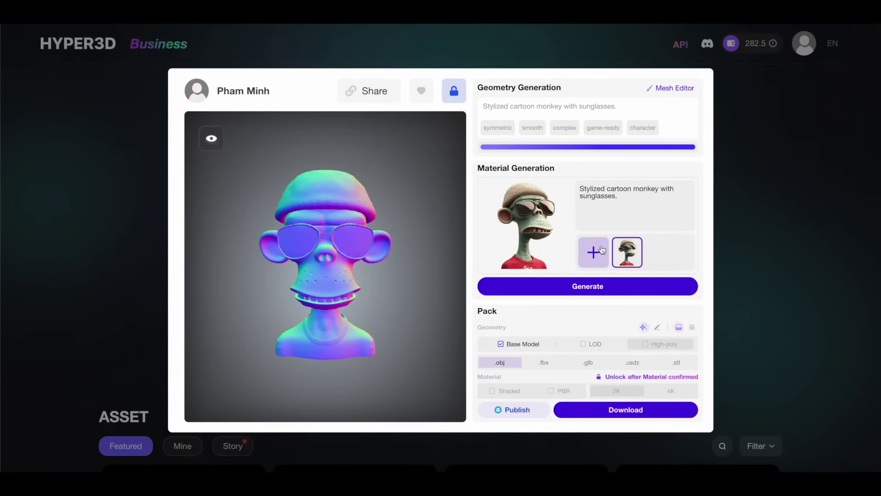
pyautogui.moveTo(600, 287)
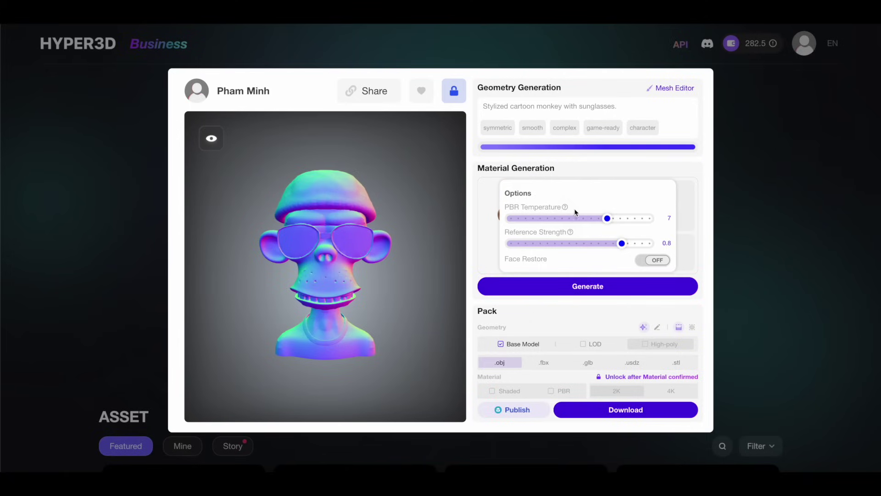
pyautogui.moveTo(567, 210)
pyautogui.moveTo(571, 235)
pyautogui.moveTo(621, 247); pyautogui.dragTo(637, 249)
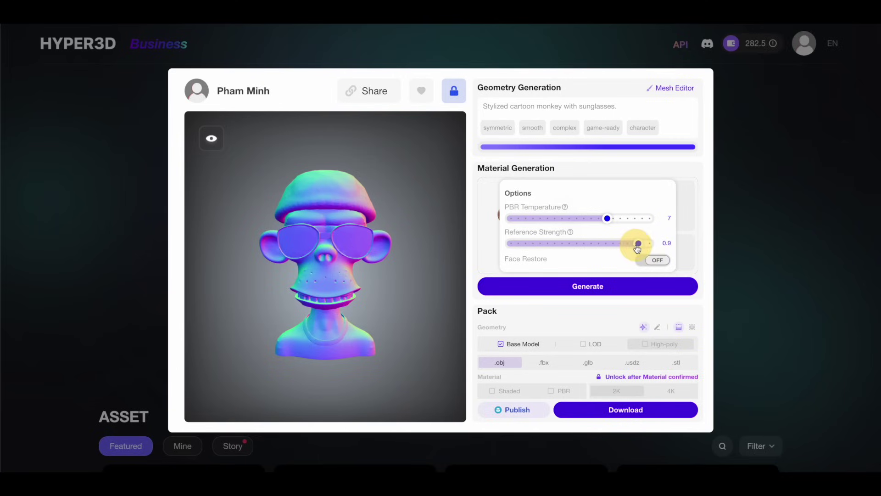
pyautogui.click(660, 260)
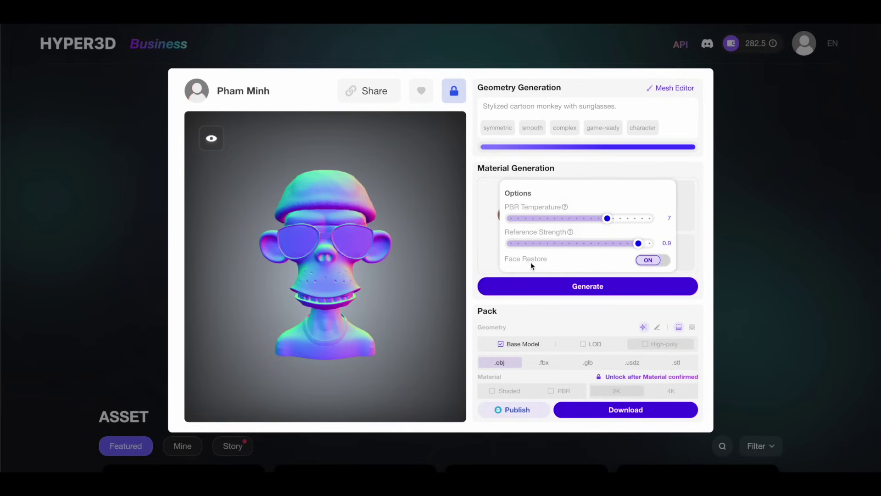
pyautogui.click(598, 287)
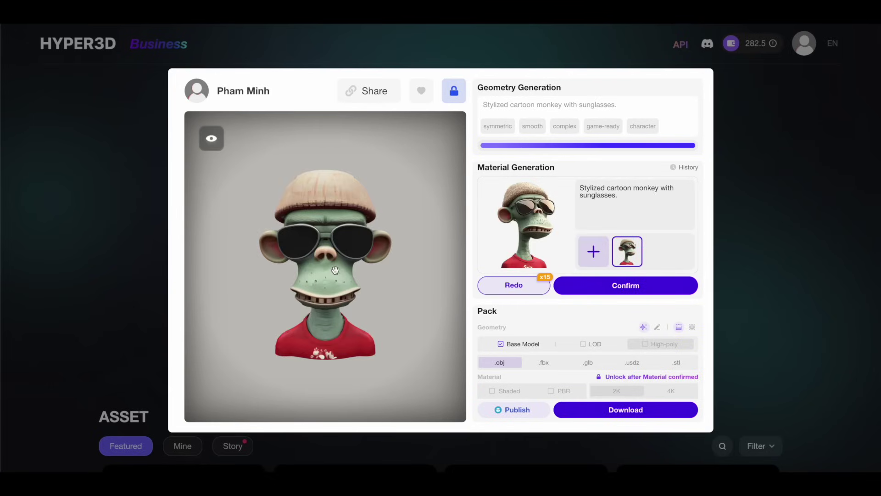
# Orbit the textured monkey to check its green skin, beige beanie, sunglasses and red shirt
pyautogui.moveTo(336, 271); pyautogui.dragTo(373, 256)
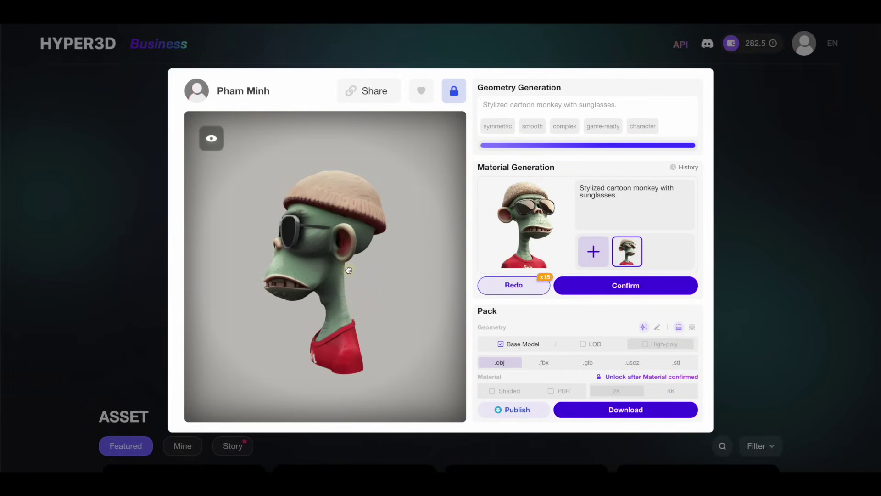
pyautogui.moveTo(265, 272); pyautogui.dragTo(343, 282)
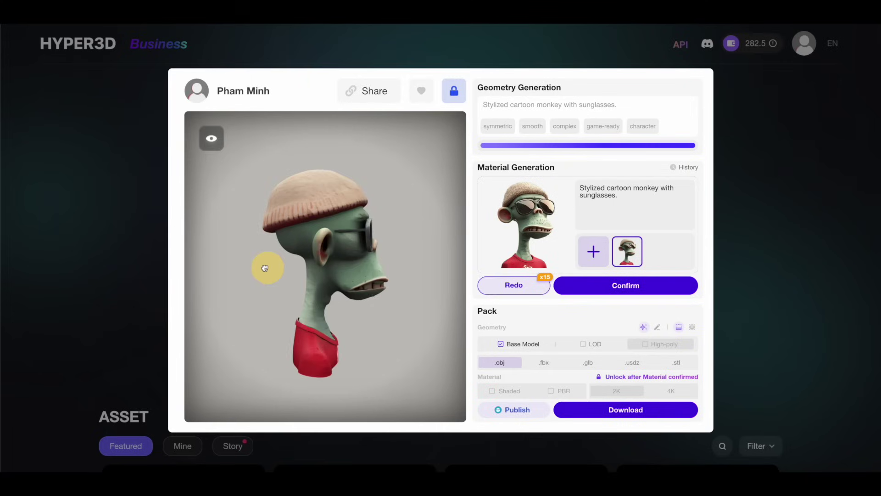
pyautogui.moveTo(265, 268); pyautogui.dragTo(433, 274)
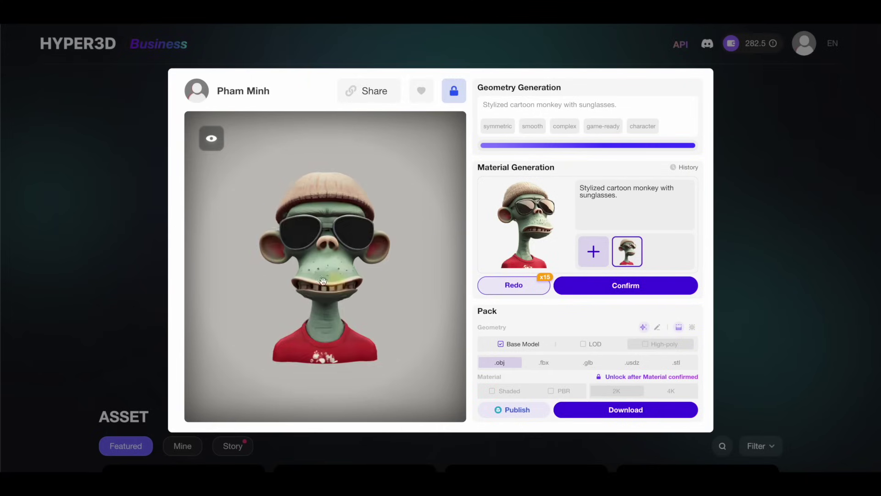
pyautogui.moveTo(323, 280); pyautogui.dragTo(354, 280)
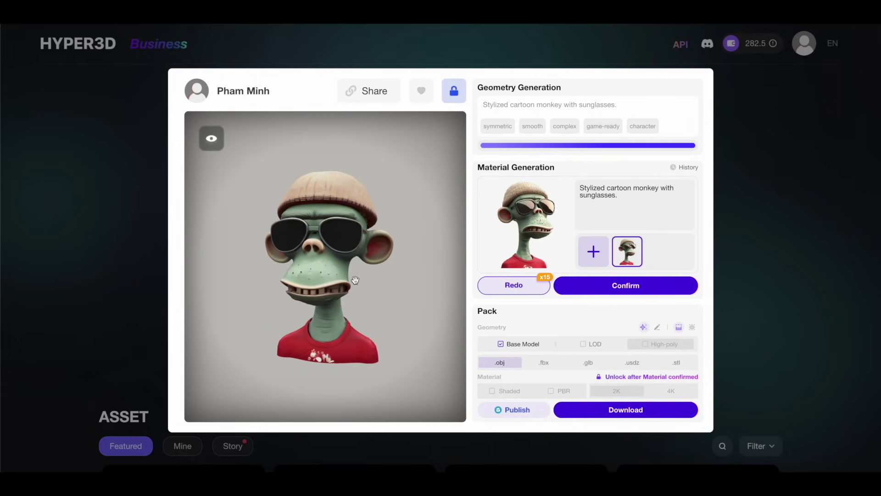
pyautogui.moveTo(516, 294)
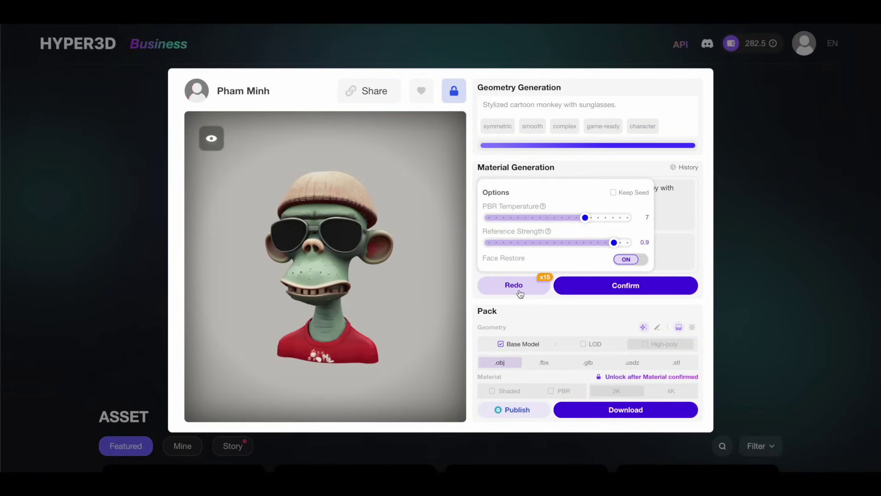
pyautogui.moveTo(360, 275); pyautogui.dragTo(314, 279)
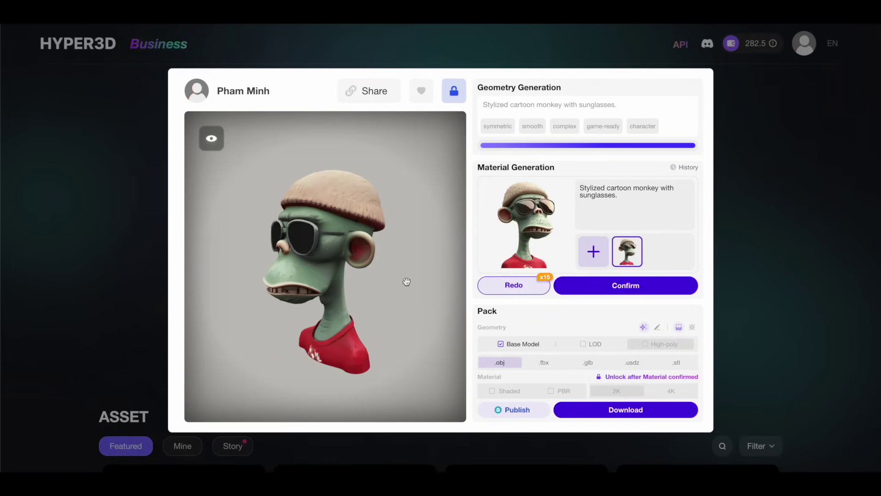
# Confirm the generated material and download the .fbx pack with Shaded and PBR 2K textures
pyautogui.click(593, 289)
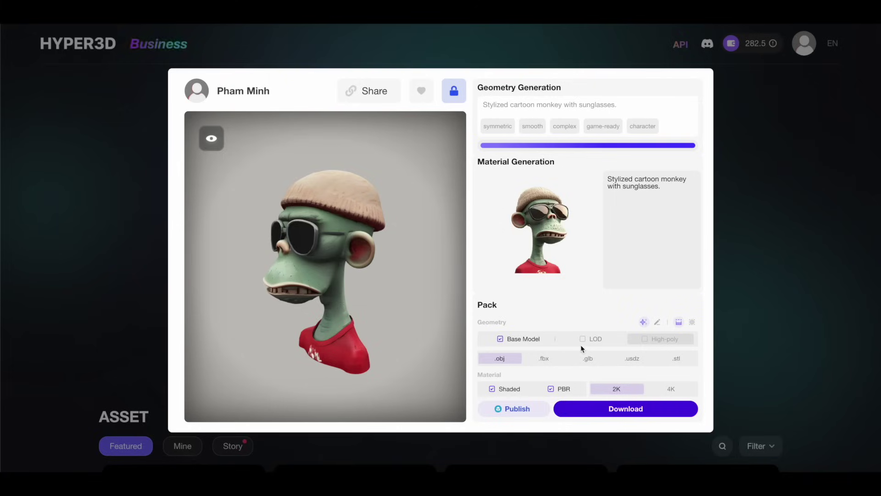
pyautogui.click(550, 359)
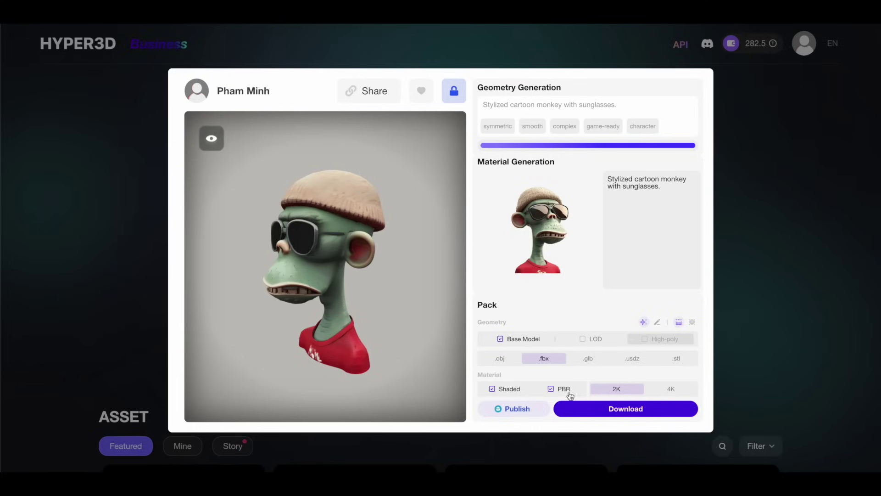
pyautogui.click(639, 413)
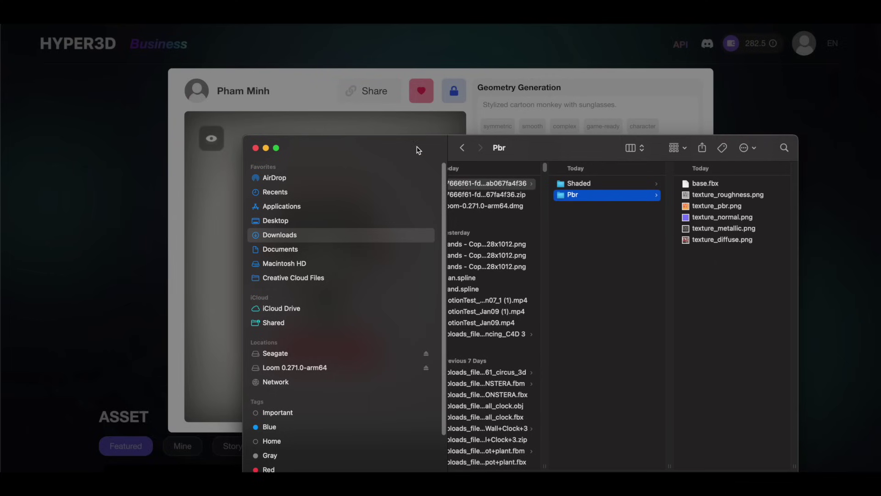
# Move the Finder window aside and browse the downloaded Shaded and Pbr folders
pyautogui.moveTo(416, 147); pyautogui.dragTo(195, 148)
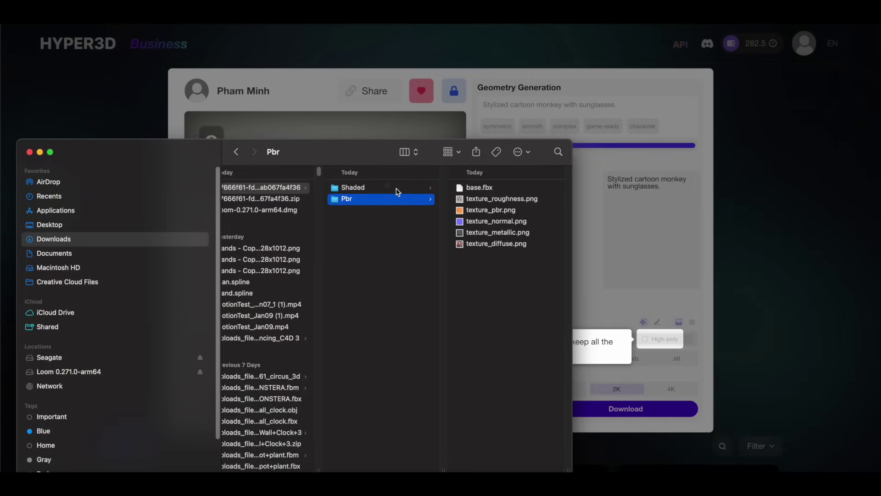
pyautogui.click(416, 192)
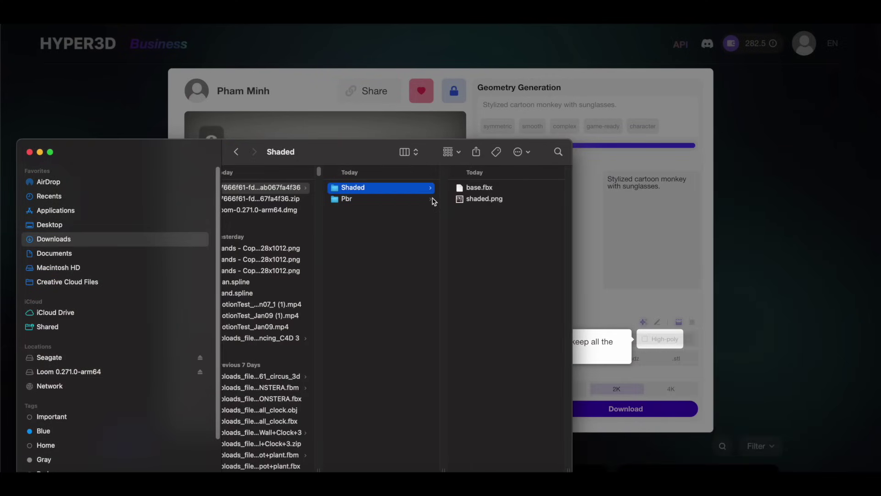
pyautogui.click(433, 201)
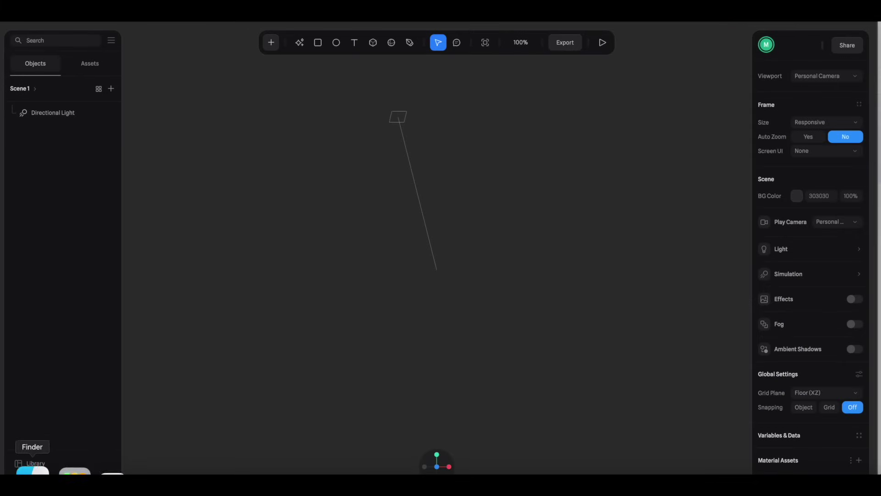
# Import the downloaded base.fbx monkey bust into the Spline scene
pyautogui.click(32, 470)
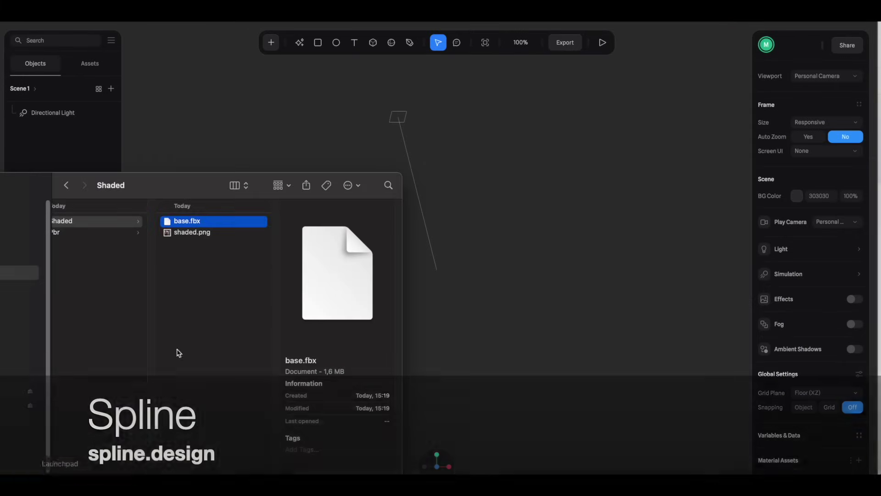
pyautogui.moveTo(185, 226); pyautogui.dragTo(446, 272)
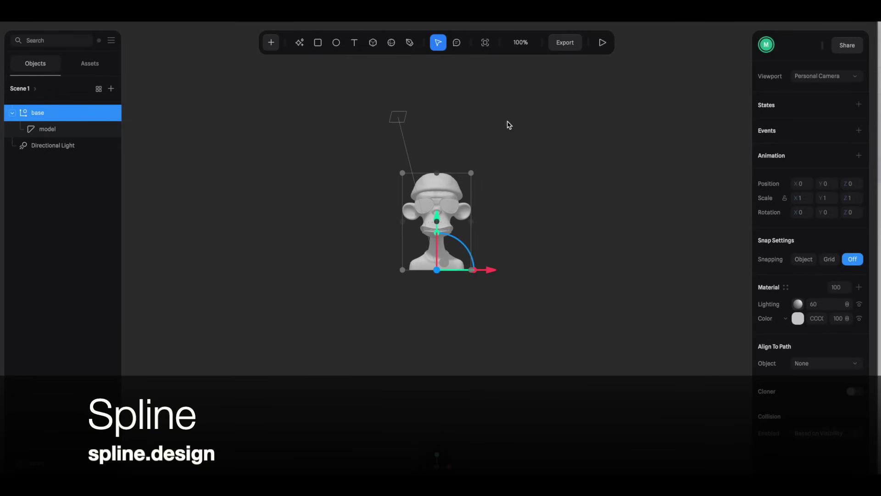
pyautogui.scroll(10, 507, 124)
pyautogui.moveTo(541, 244); pyautogui.dragTo(564, 242)
# Change the material's Color layer to Image and load Shaded/shaded.png as its texture
pyautogui.click(785, 318)
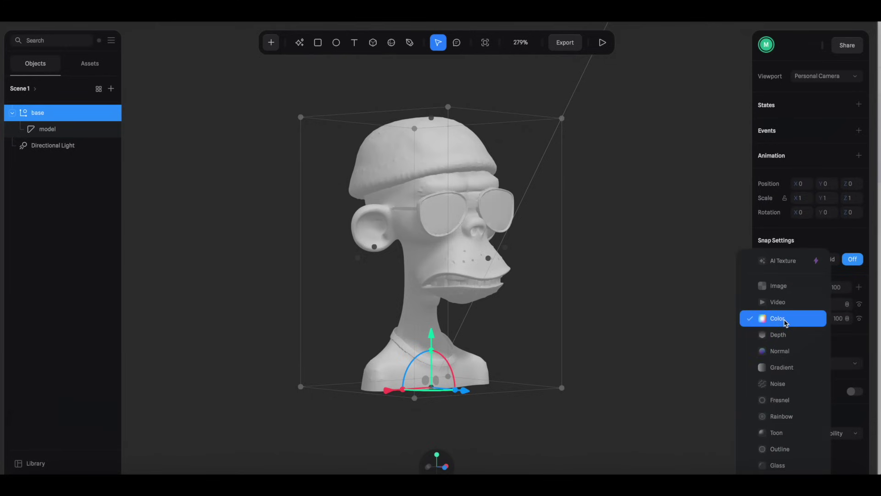
pyautogui.click(789, 285)
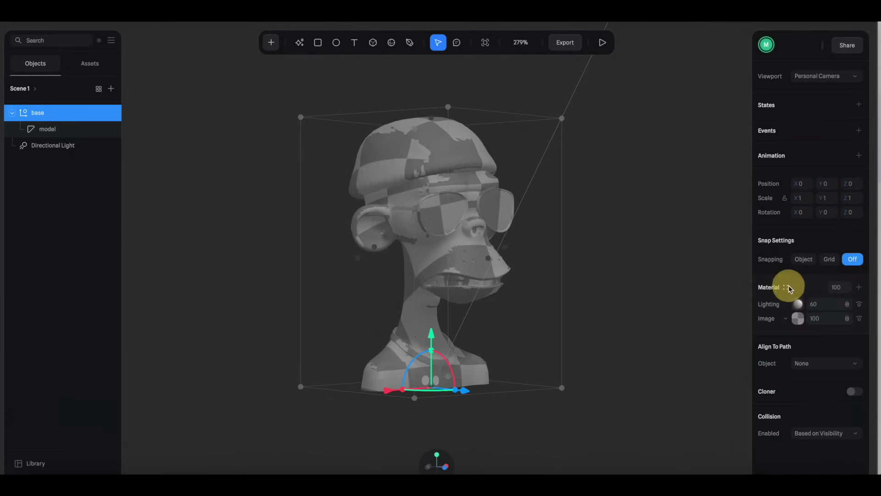
pyautogui.click(799, 318)
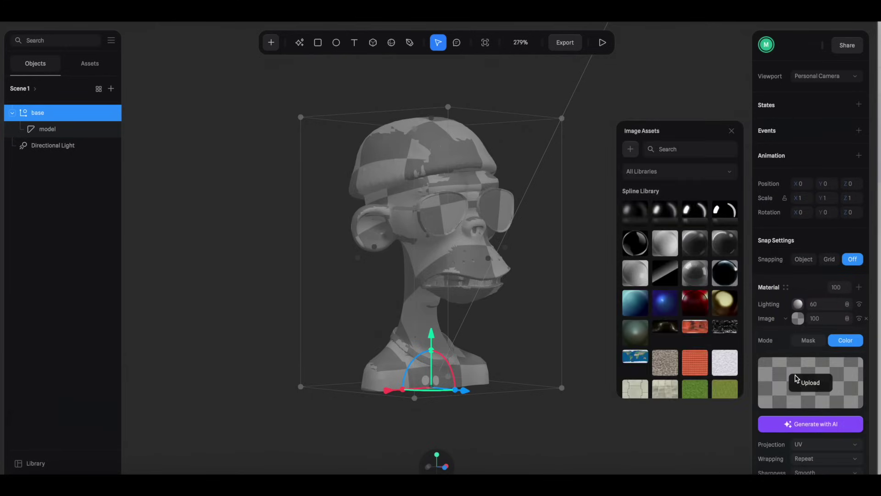
pyautogui.click(797, 382)
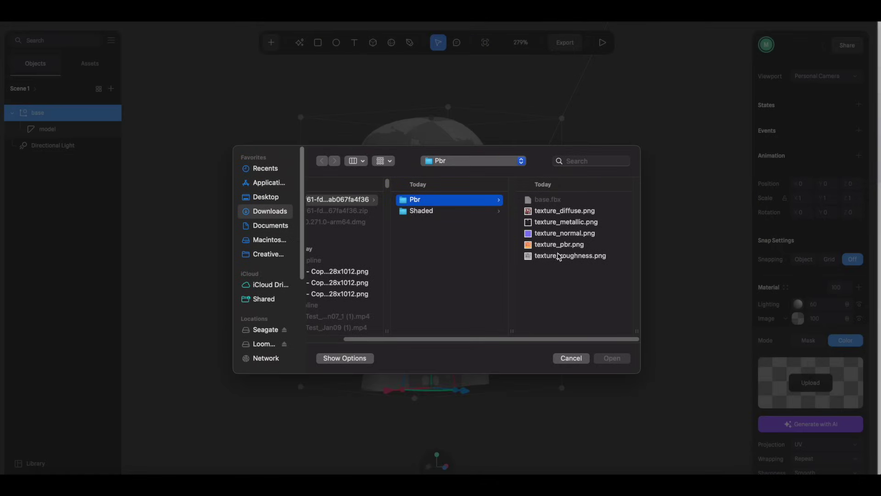
pyautogui.click(467, 211)
pyautogui.click(544, 211)
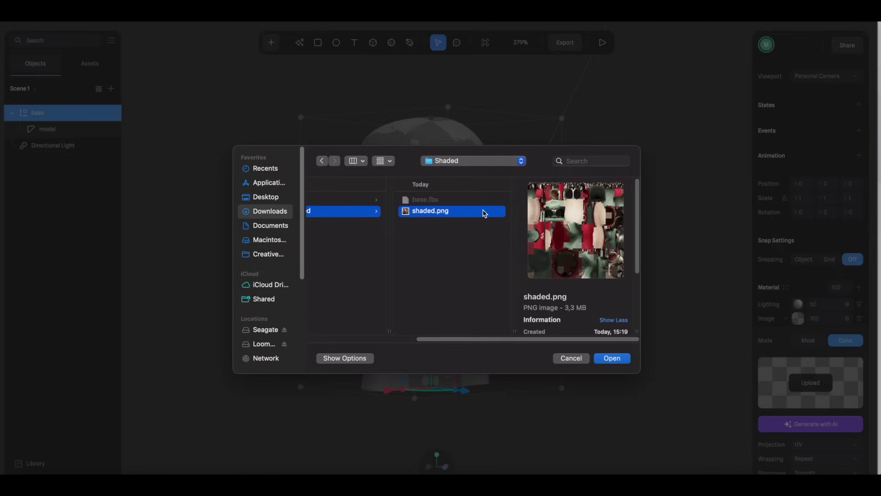
pyautogui.doubleClick(430, 212)
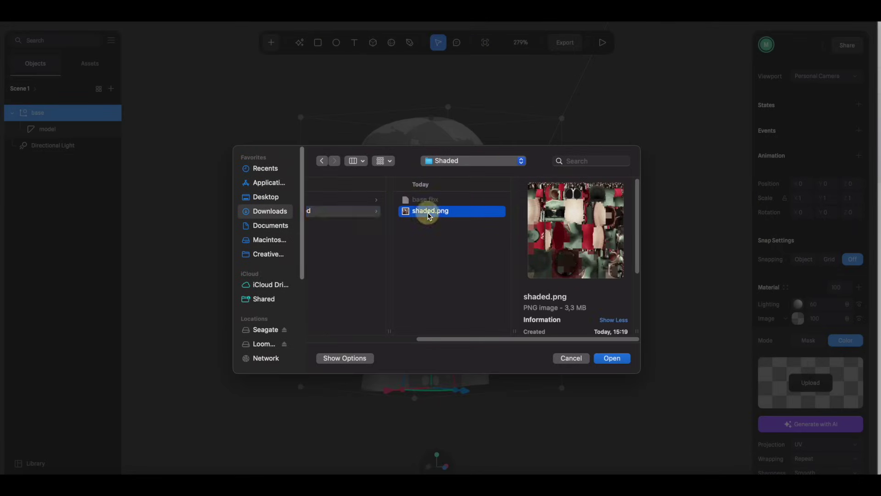
# Change the scene background colour from 48AC9C to the darker green 319383
pyautogui.moveTo(602, 227); pyautogui.dragTo(528, 199)
pyautogui.click(532, 199)
pyautogui.click(797, 195)
pyautogui.click(828, 328)
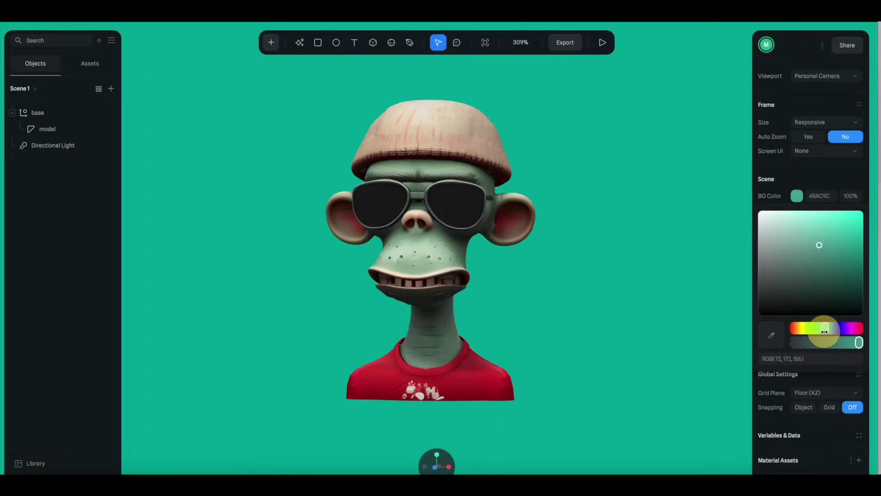
pyautogui.click(826, 255)
pyautogui.moveTo(679, 248); pyautogui.dragTo(528, 260)
pyautogui.click(508, 237)
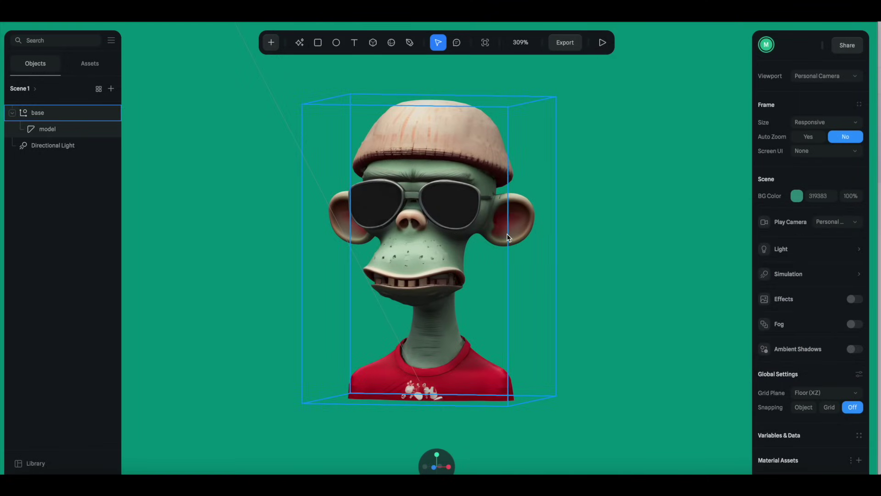
# Add a second Image layer to the monkey's material using Pbr/texture_metallic.png
pyautogui.click(443, 252)
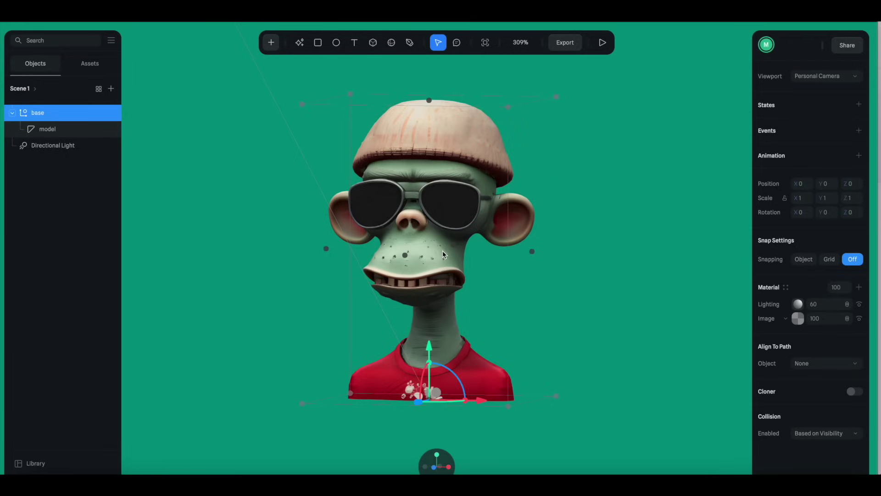
pyautogui.click(858, 288)
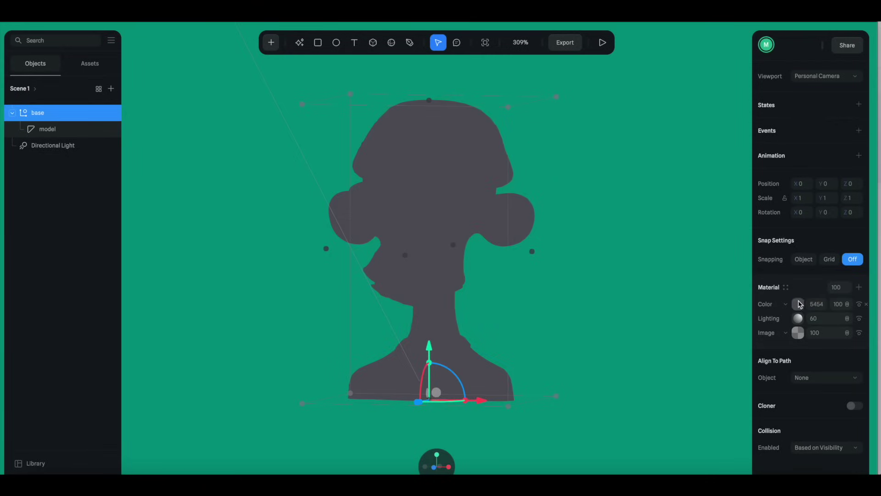
pyautogui.click(785, 304)
pyautogui.click(783, 281)
pyautogui.click(798, 304)
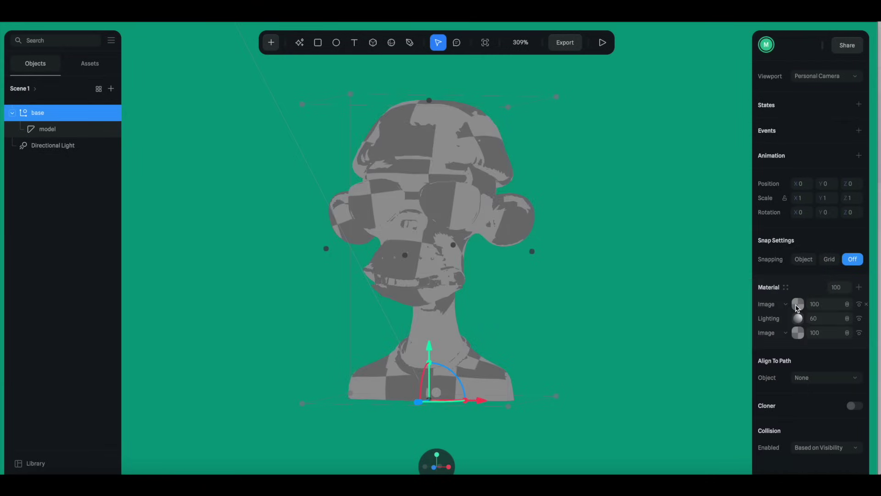
pyautogui.click(810, 369)
pyautogui.click(460, 200)
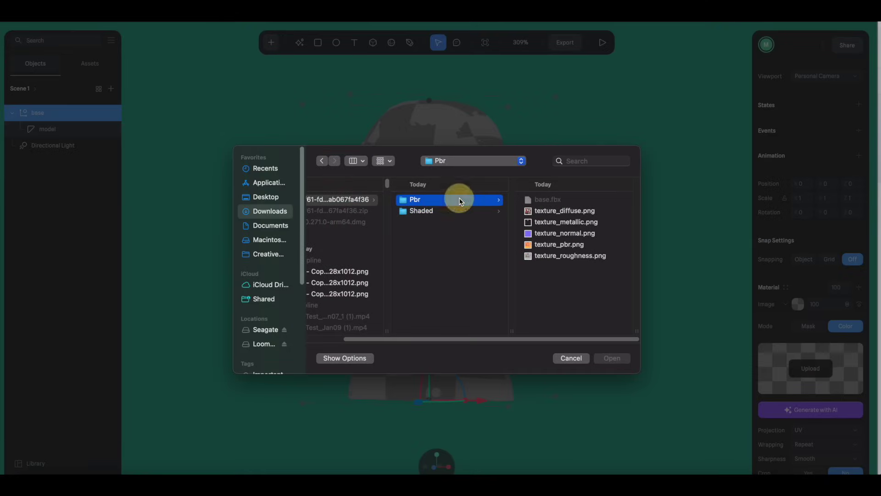
pyautogui.click(527, 223)
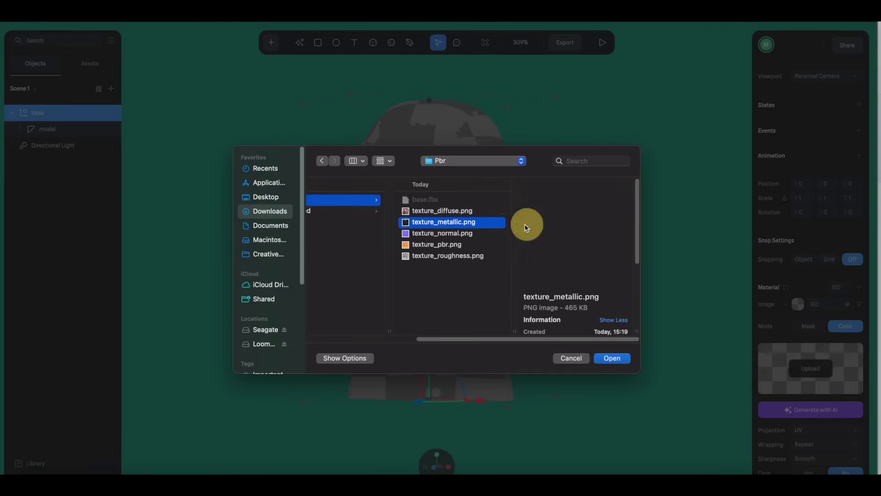
pyautogui.doubleClick(457, 224)
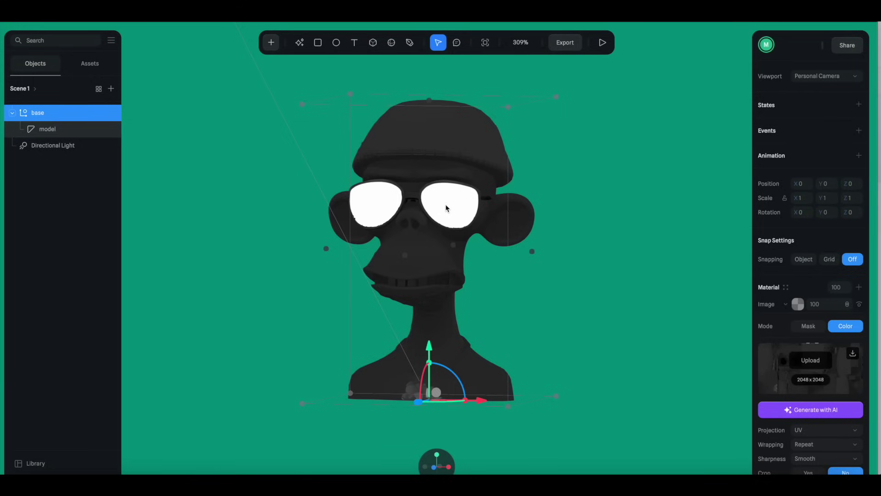
pyautogui.moveTo(436, 220); pyautogui.dragTo(425, 201)
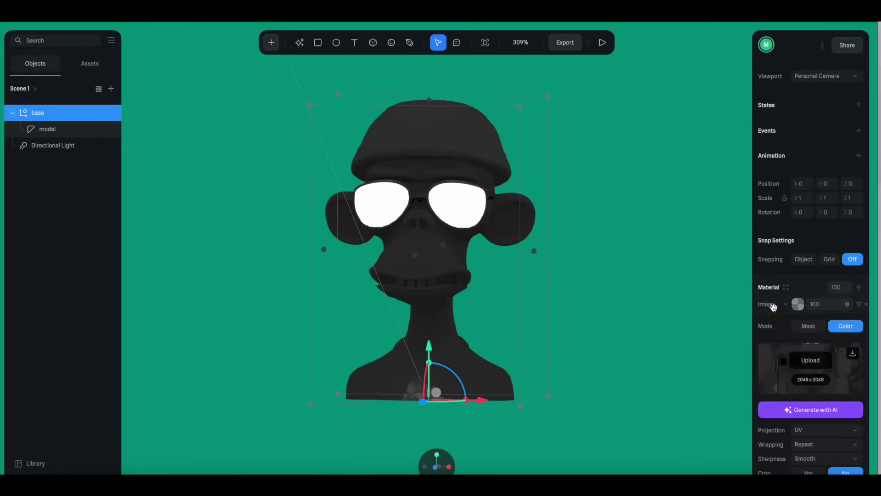
# Add a Matcap layer to the material using a glossy black library matcap
pyautogui.click(798, 304)
pyautogui.click(859, 287)
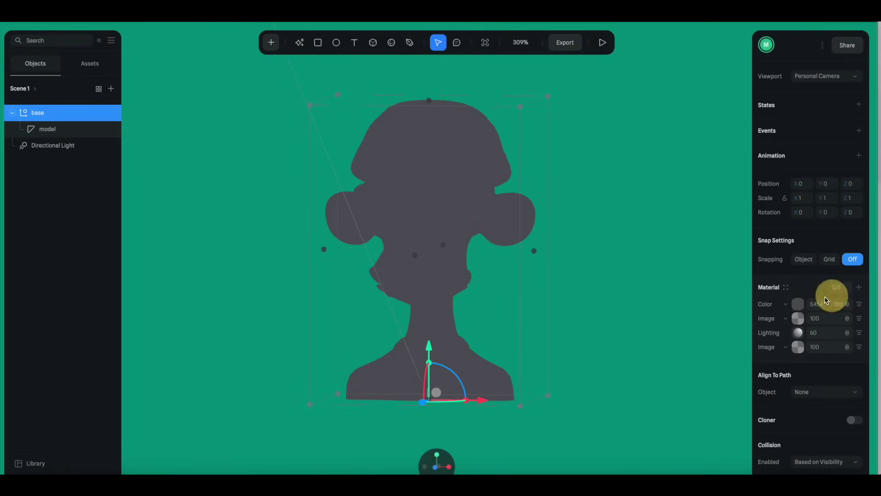
pyautogui.click(796, 302)
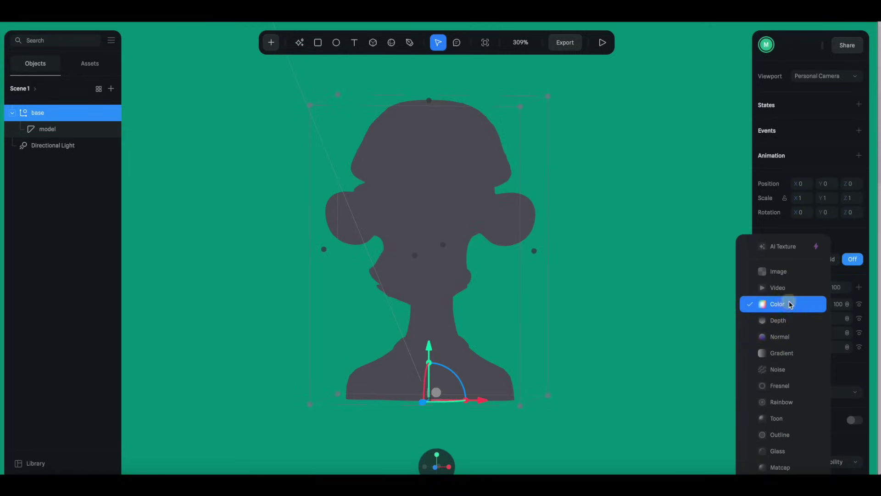
pyautogui.click(778, 460)
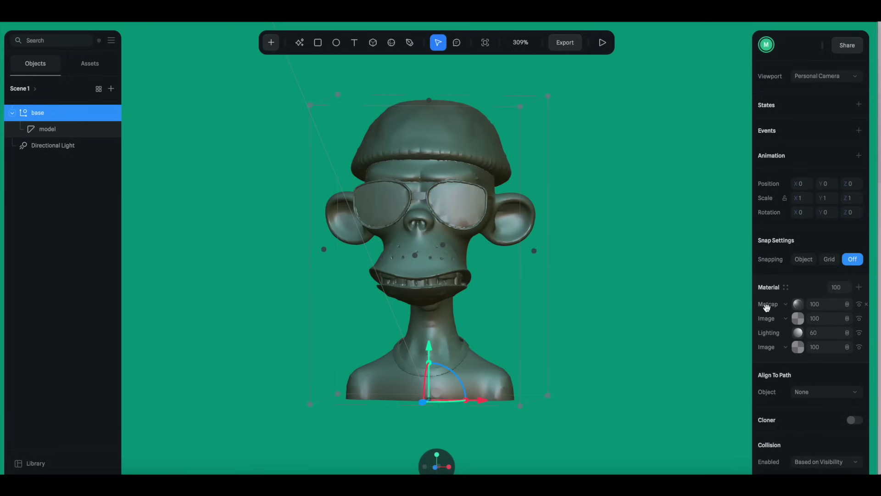
pyautogui.click(798, 305)
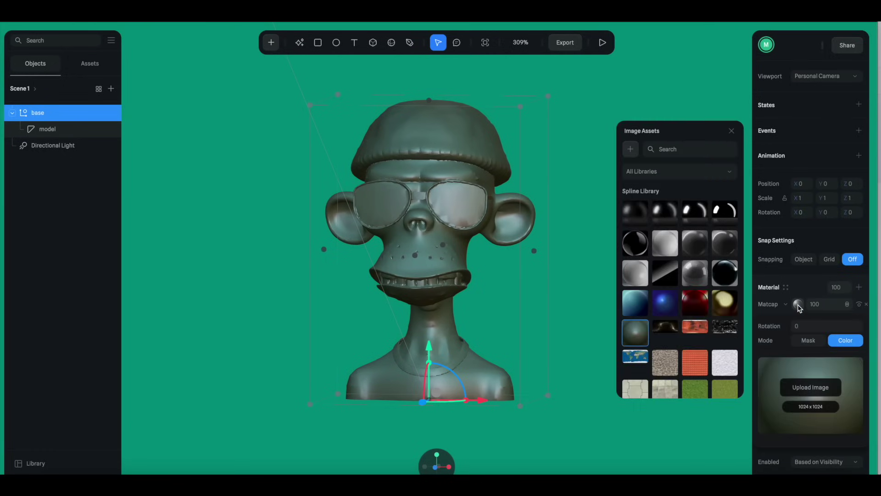
pyautogui.click(693, 212)
pyautogui.moveTo(587, 257)
pyautogui.mouseDown()
pyautogui.moveTo(566, 254)
pyautogui.moveTo(633, 257)
pyautogui.moveTo(592, 258)
pyautogui.mouseUp()
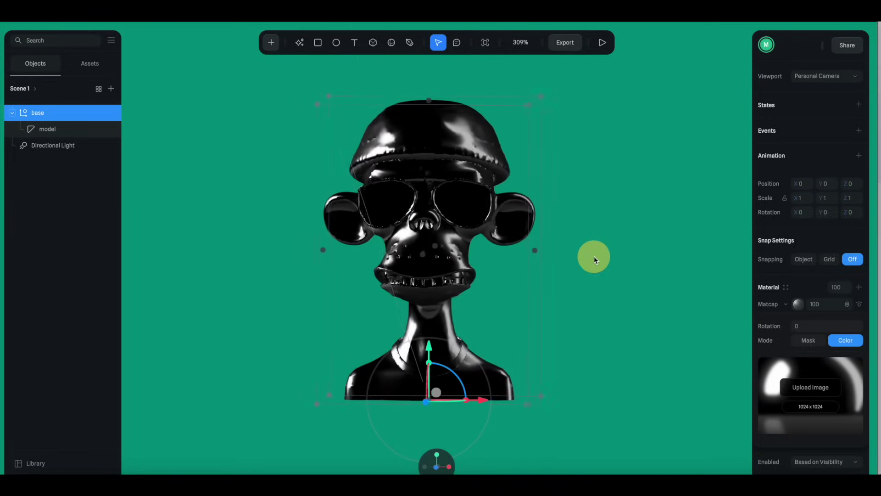
# Move the Matcap layer below the Image layer and set the Image layer's Mode to Mask
pyautogui.moveTo(785, 309); pyautogui.dragTo(782, 335)
pyautogui.click(797, 304)
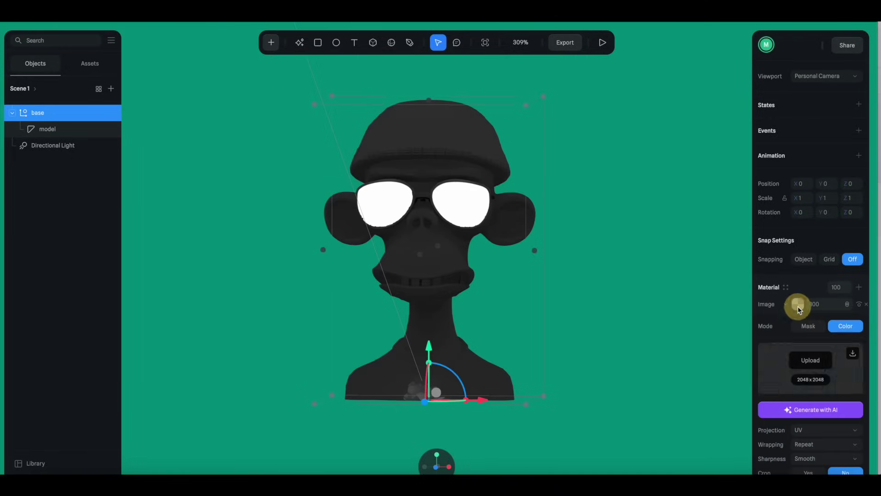
pyautogui.click(803, 325)
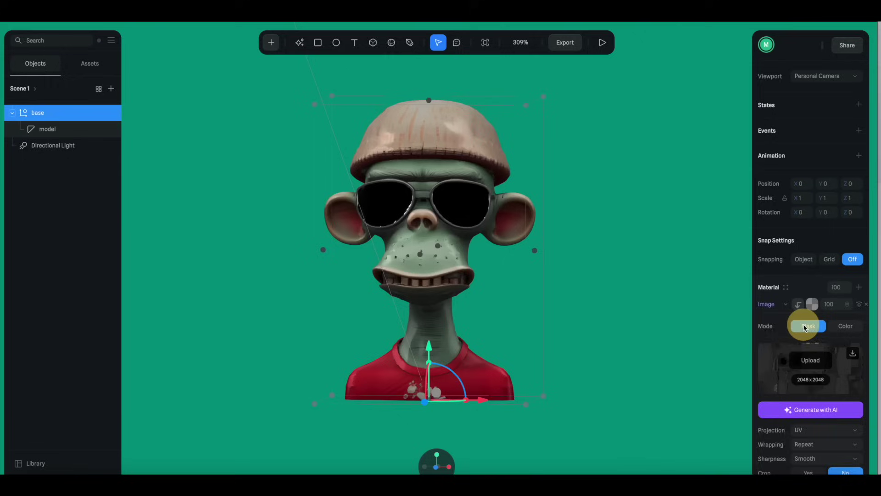
pyautogui.moveTo(599, 273)
pyautogui.mouseDown()
pyautogui.moveTo(552, 271)
pyautogui.moveTo(659, 275)
pyautogui.moveTo(675, 266)
pyautogui.moveTo(569, 277)
pyautogui.moveTo(602, 269)
pyautogui.mouseUp()
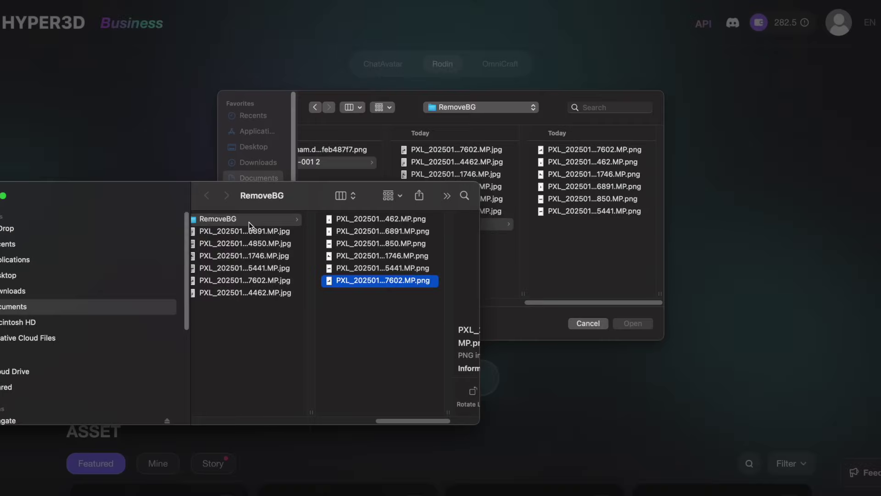
# Preview the original shoe photos in Quick Look, stepping through to the front view
pyautogui.click(249, 220)
pyautogui.click(255, 235)
pyautogui.press('space')
pyautogui.press('Down')
pyautogui.press('Down')
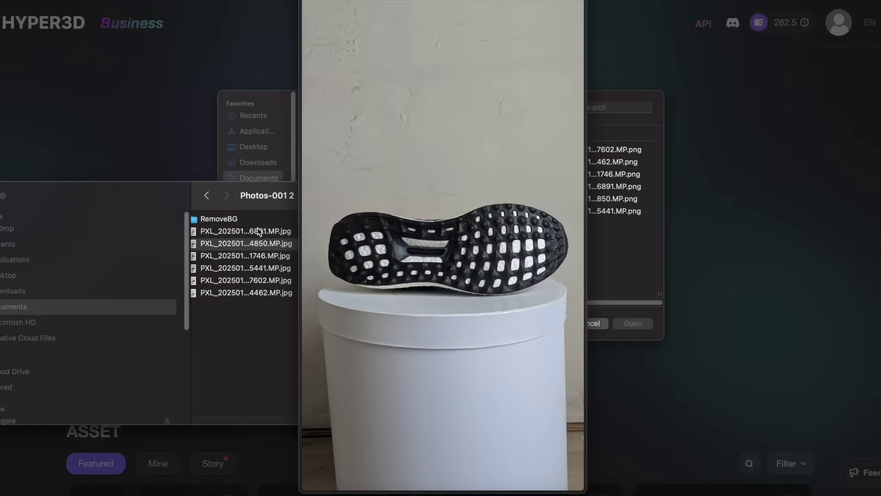
pyautogui.press('Down')
pyautogui.press('Down')
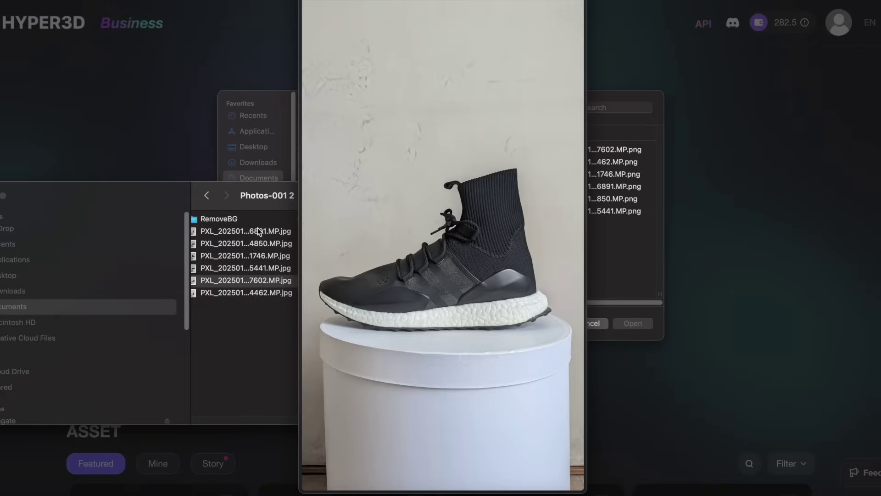
pyautogui.press('Down')
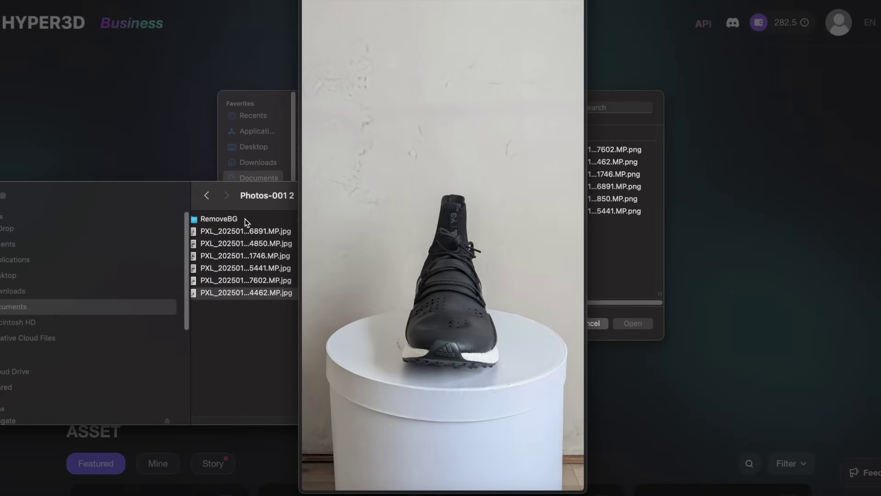
pyautogui.press('space')
# Open the RemoveBG folder and preview a background-removed shoe PNG
pyautogui.click(244, 219)
pyautogui.click(366, 255)
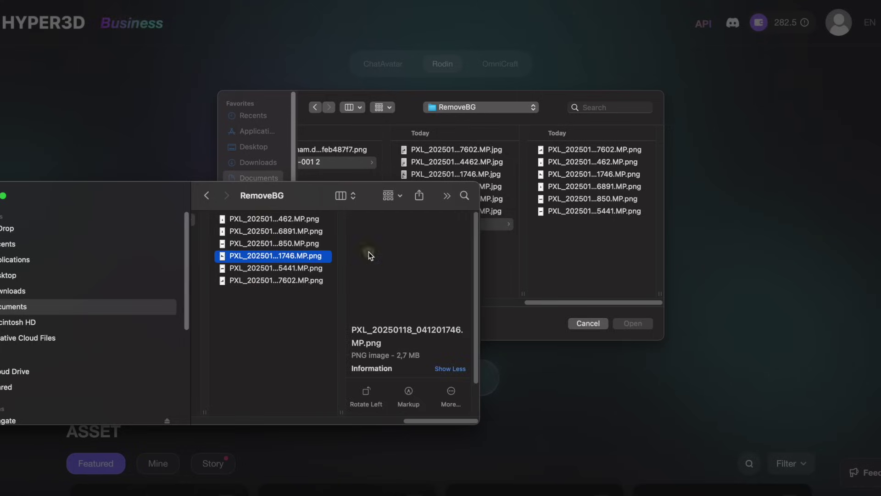
pyautogui.press('space')
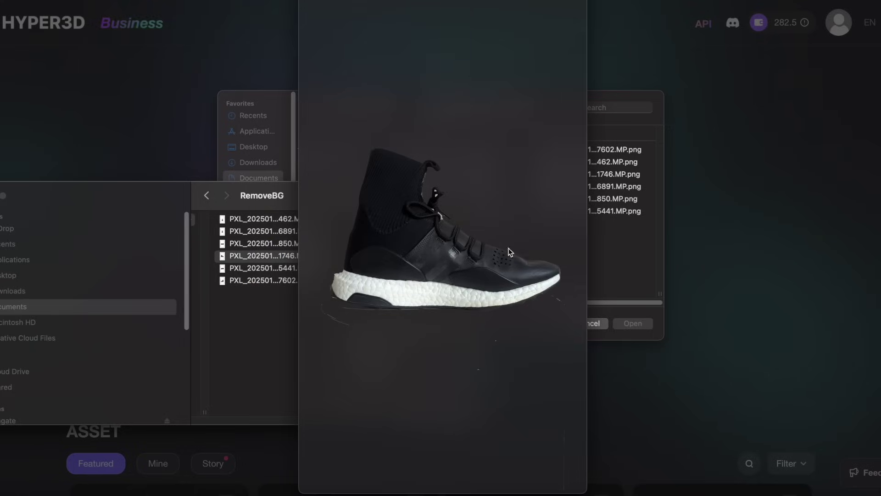
pyautogui.press('space')
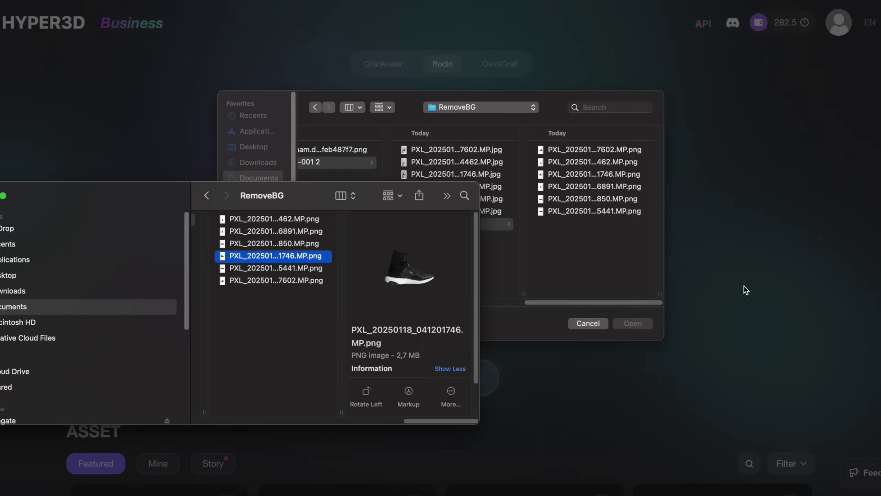
pyautogui.click(708, 284)
# Upload all six background-removed shoe PNGs with Use Alpha Channel enabled
pyautogui.moveTo(598, 224); pyautogui.dragTo(592, 147)
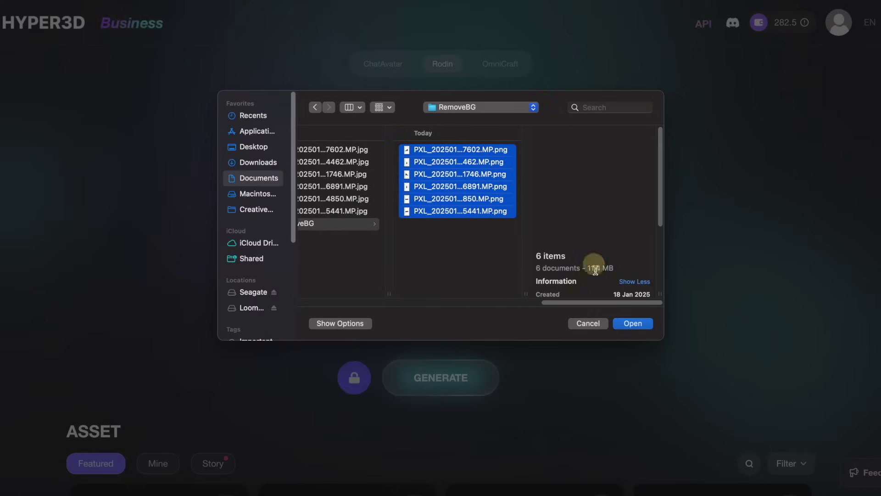
pyautogui.click(637, 324)
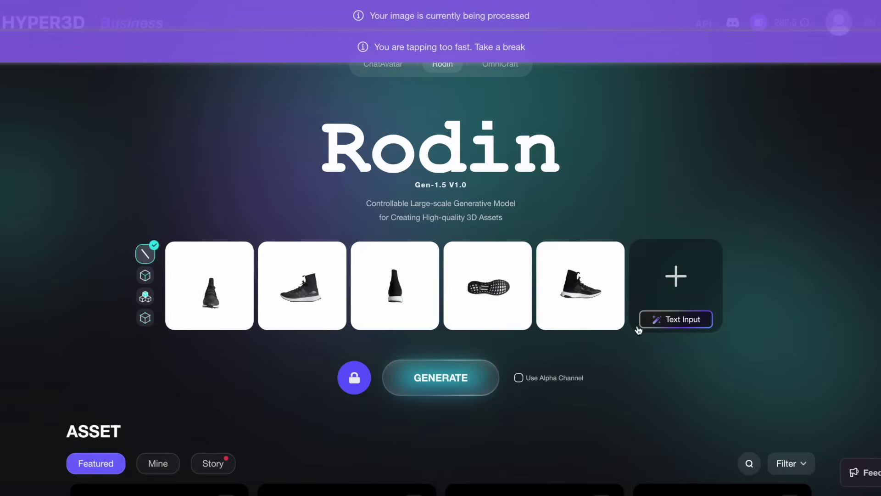
pyautogui.click(519, 377)
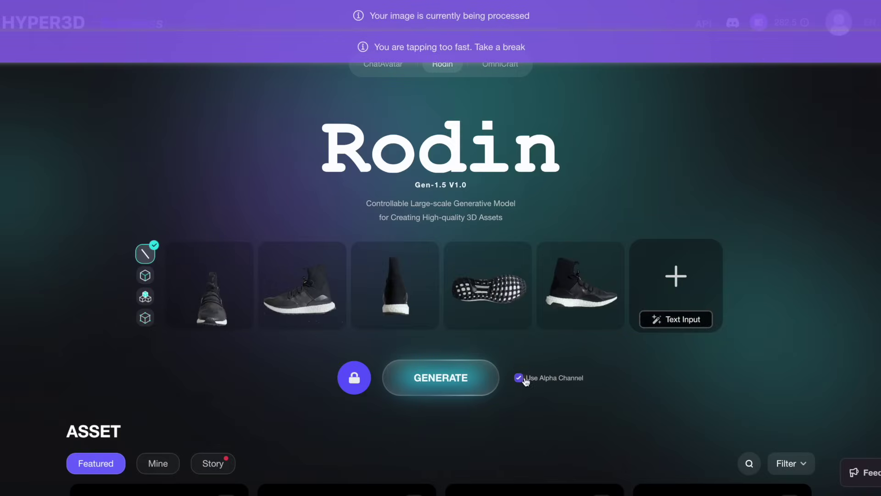
# Generate the 3D black athletic shoe using Multiview generation
pyautogui.click(460, 379)
pyautogui.click(461, 379)
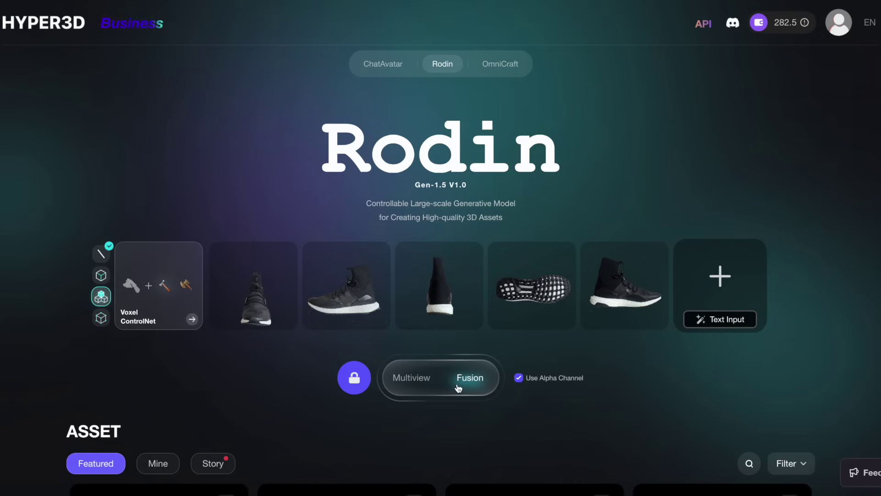
pyautogui.click(420, 384)
pyautogui.click(419, 383)
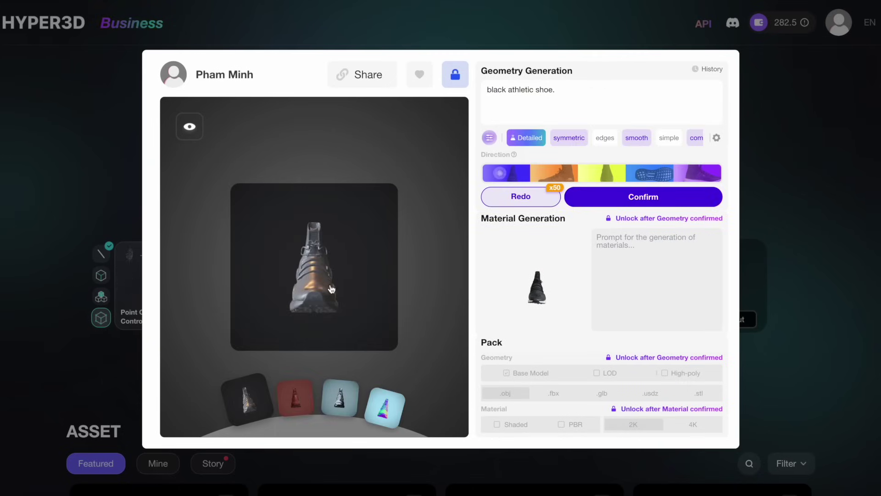
# Inspect the confirmed shoe from the side, then view its black athletic shoe texture
pyautogui.moveTo(340, 294)
pyautogui.mouseDown()
pyautogui.moveTo(218, 299)
pyautogui.moveTo(327, 302)
pyautogui.moveTo(350, 287)
pyautogui.mouseUp()
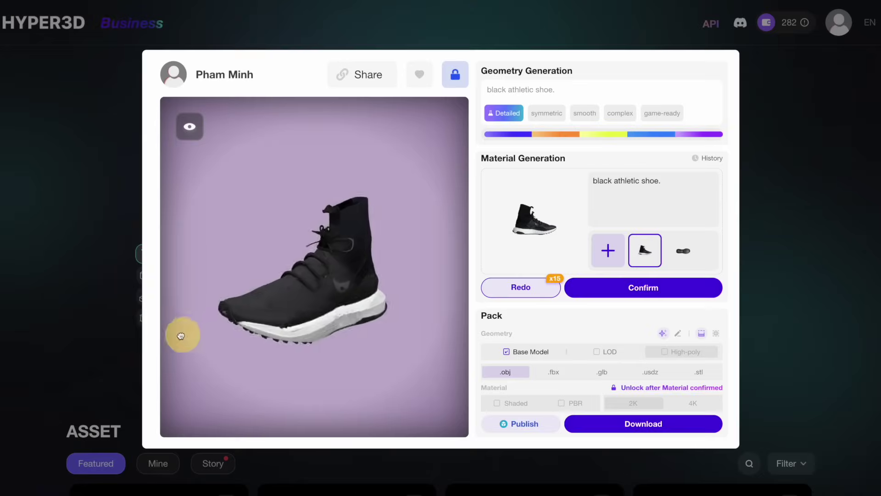
pyautogui.moveTo(183, 331); pyautogui.dragTo(250, 350)
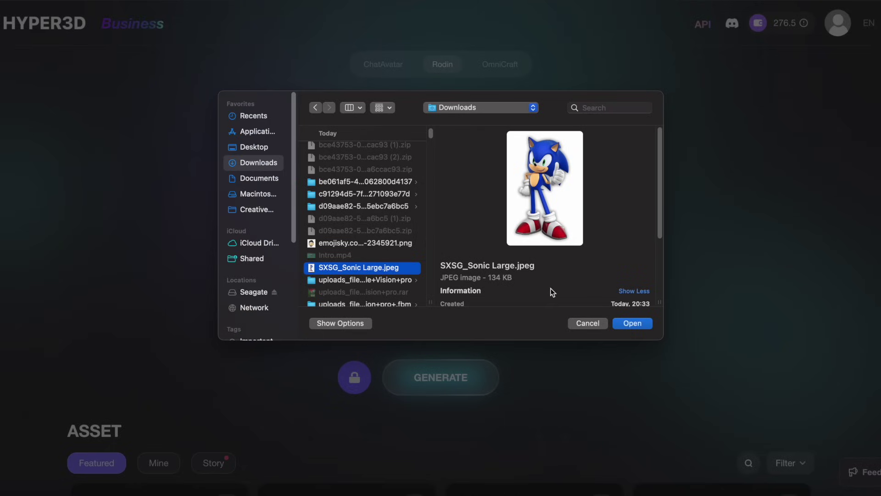
# Generate a grey hedgehog model from SXSG_Sonic Large.jpeg, then turn on the T/A Pose option
pyautogui.click(632, 324)
pyautogui.click(469, 370)
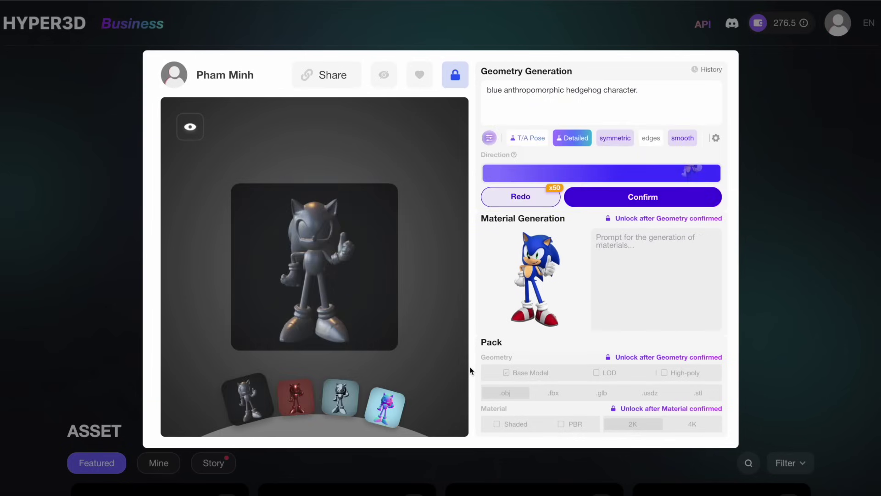
pyautogui.moveTo(328, 279)
pyautogui.mouseDown()
pyautogui.moveTo(301, 281)
pyautogui.moveTo(341, 293)
pyautogui.moveTo(381, 289)
pyautogui.moveTo(321, 296)
pyautogui.moveTo(330, 291)
pyautogui.mouseUp()
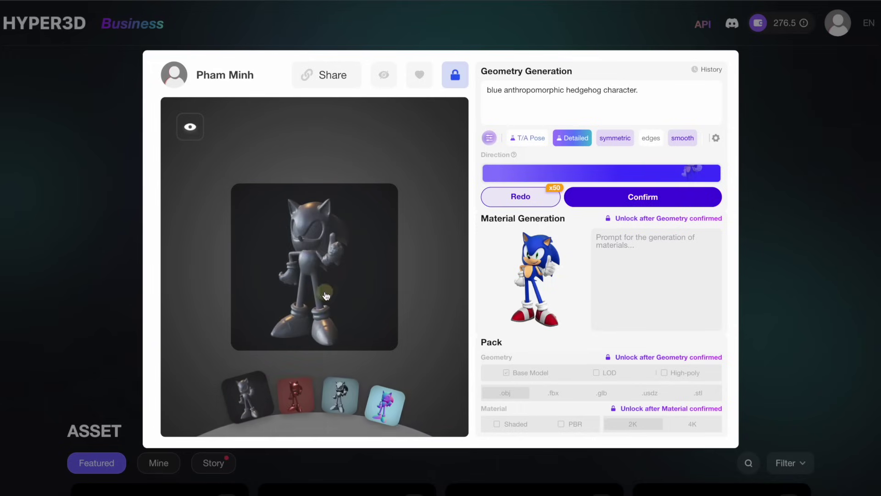
pyautogui.click(528, 138)
# Redo the hedgehog geometry in a T-pose and confirm it, paying the credits
pyautogui.hscroll(3, 604, 138)
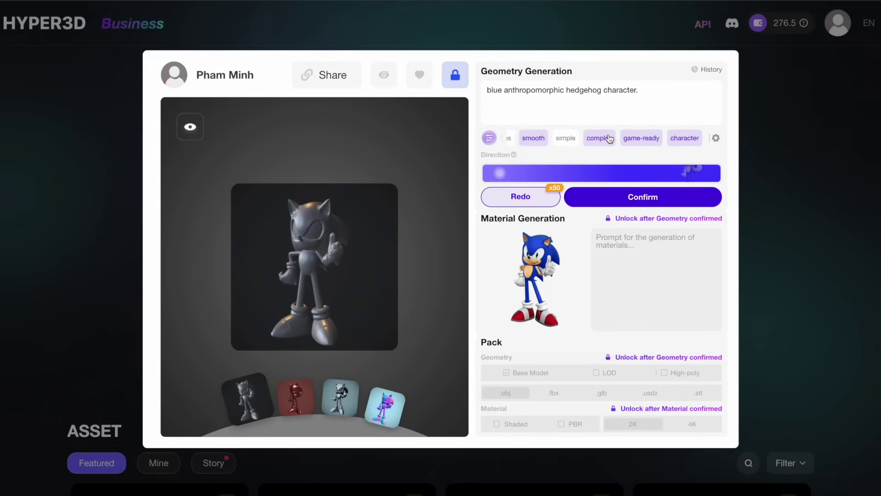
pyautogui.click(538, 198)
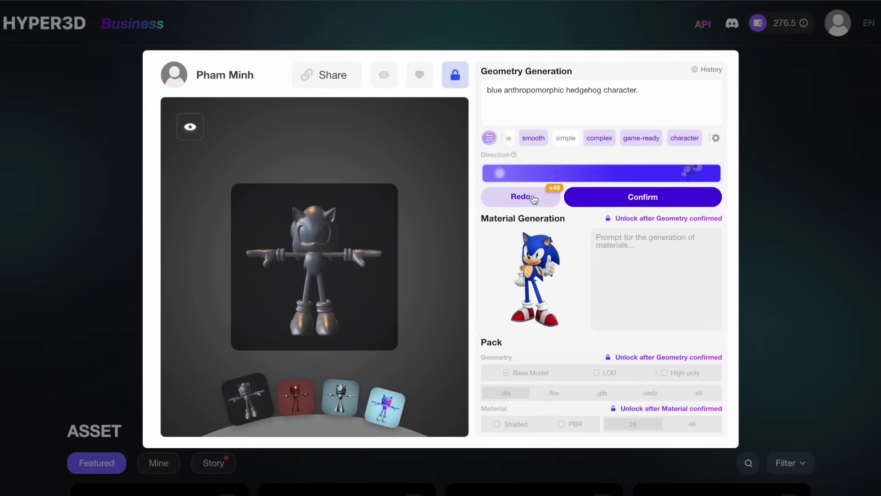
pyautogui.moveTo(331, 270); pyautogui.dragTo(465, 244)
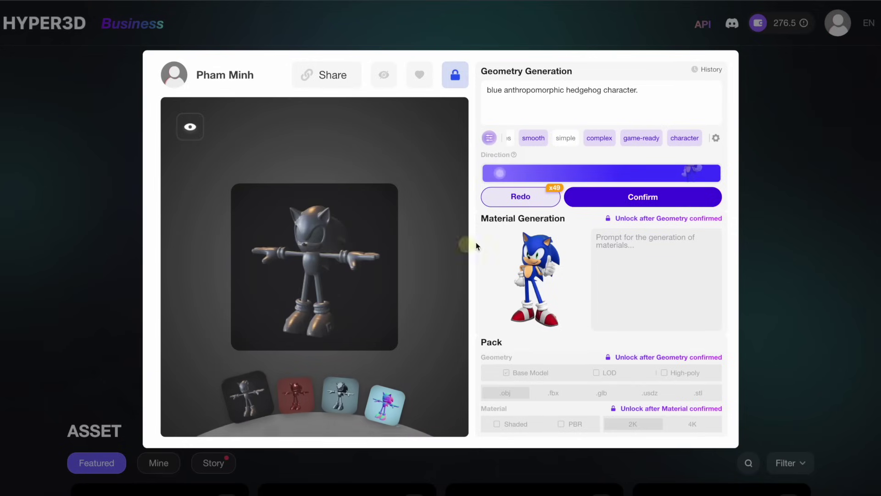
pyautogui.moveTo(629, 199)
pyautogui.click(631, 197)
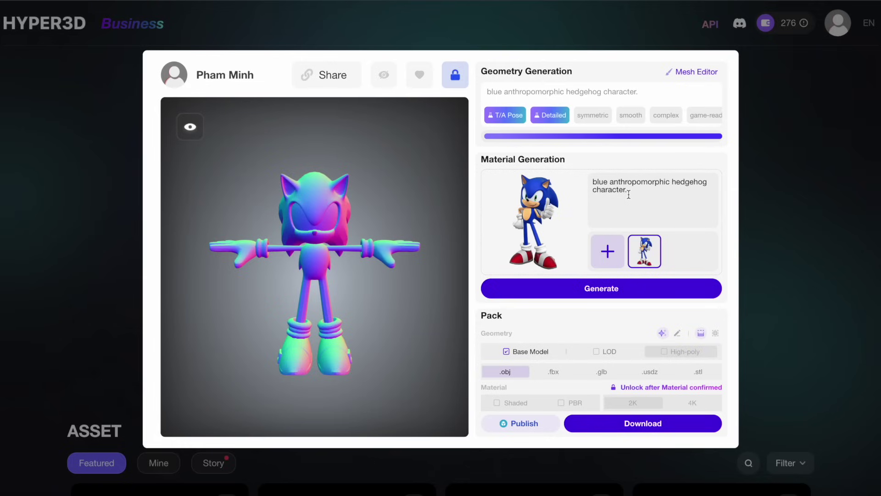
# Check the T-posed hedgehog's side, then start Material Generation for it
pyautogui.moveTo(341, 261); pyautogui.dragTo(413, 255)
pyautogui.click(676, 295)
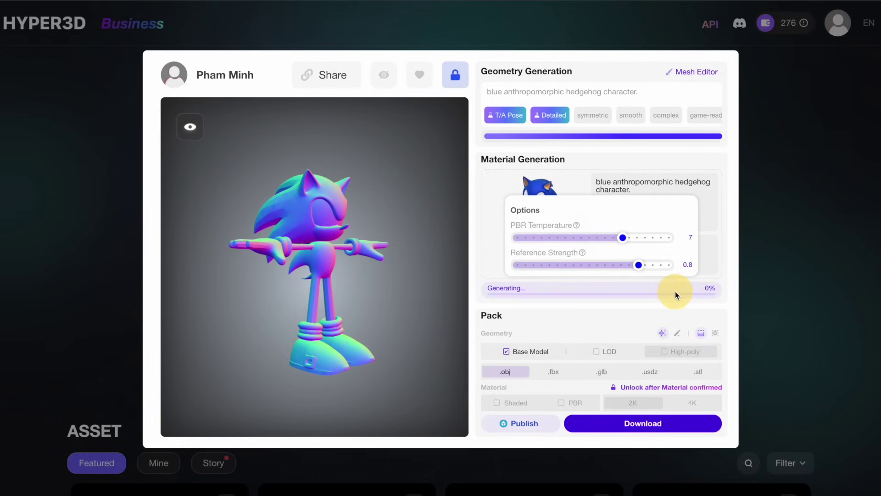